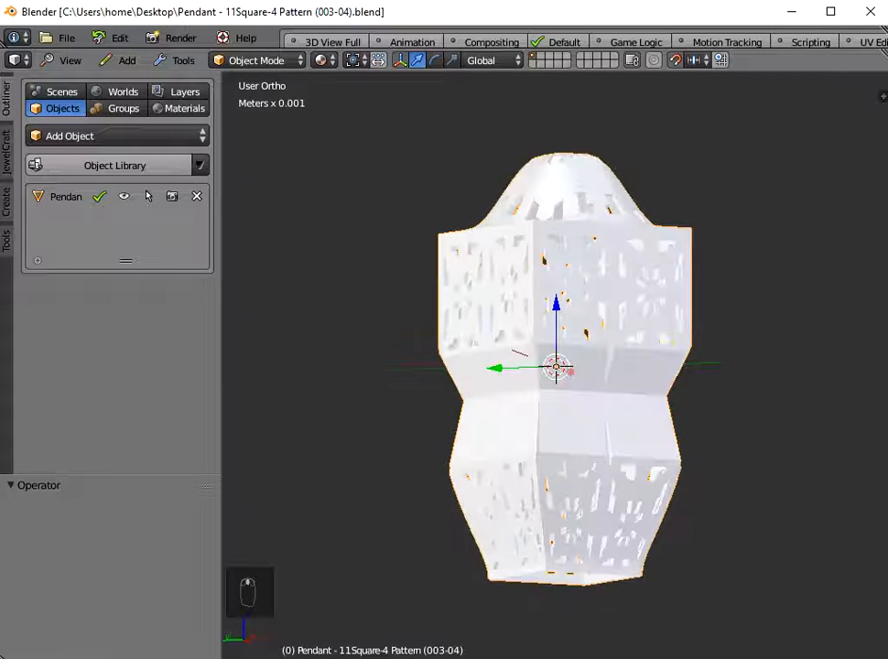
Step: Delete the existing pendant object from the scene
{"action": "middle_click_drag", "start_coordinate": [714, 302], "coordinate": [417, 494]}
{"action": "scroll", "coordinate": [567, 343], "scroll_direction": "up", "scroll_amount": 5}
{"action": "scroll", "coordinate": [567, 344], "scroll_direction": "down", "scroll_amount": 4}
{"action": "middle_click_drag", "start_coordinate": [443, 554], "coordinate": [517, 359]}
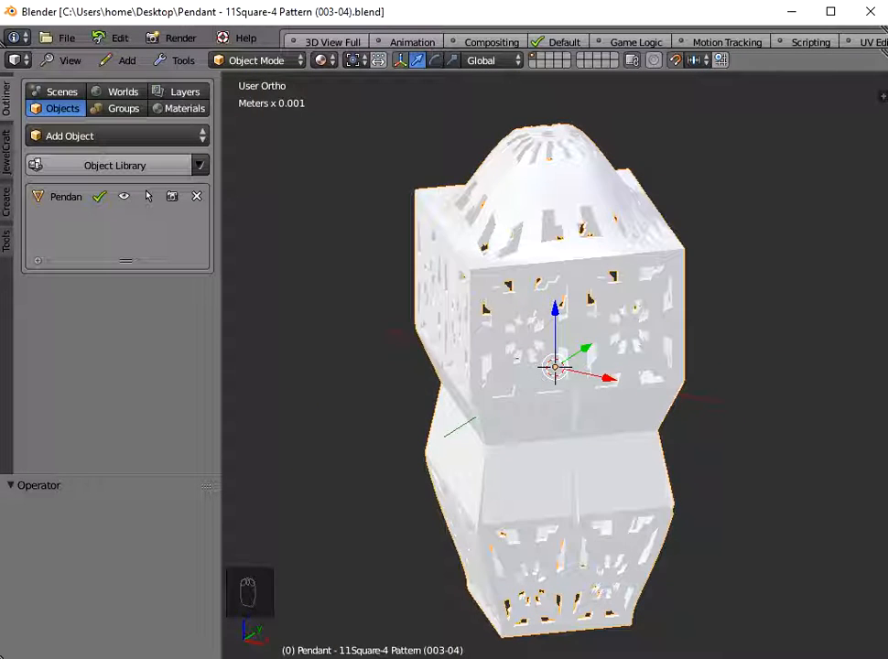
{"action": "key", "text": "x"}
{"action": "left_click", "coordinate": [439, 317]}
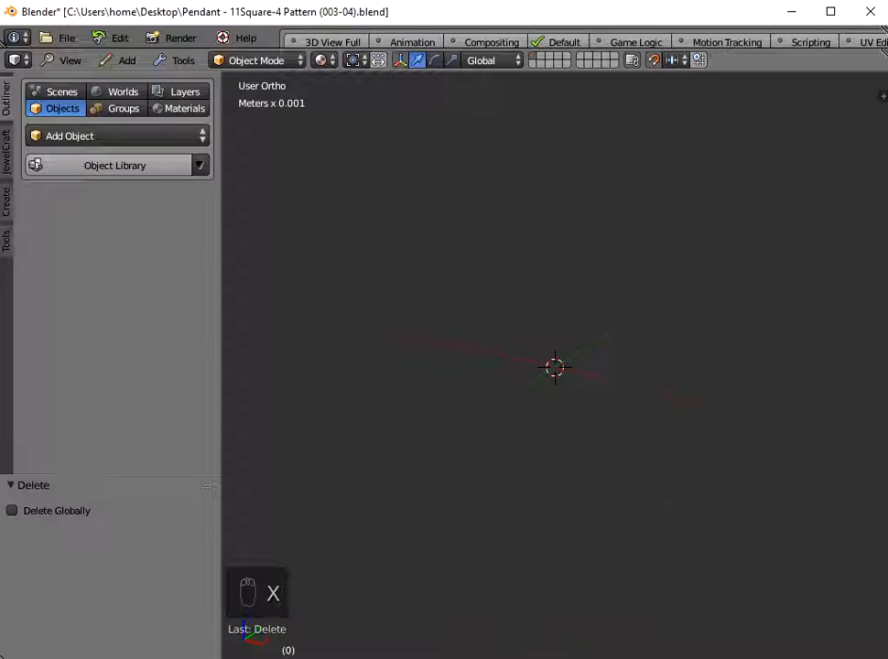
Step: Look through the 05Square Designs category in the object library, up to Pendant - Square Pattern (001a) MASTER
{"action": "left_click", "coordinate": [115, 165]}
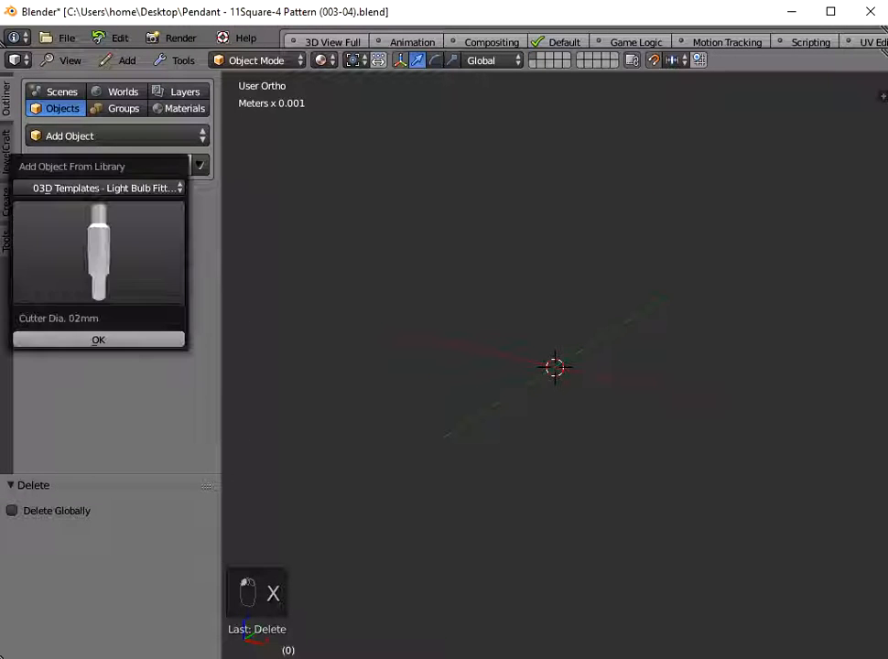
{"action": "left_click", "coordinate": [105, 188]}
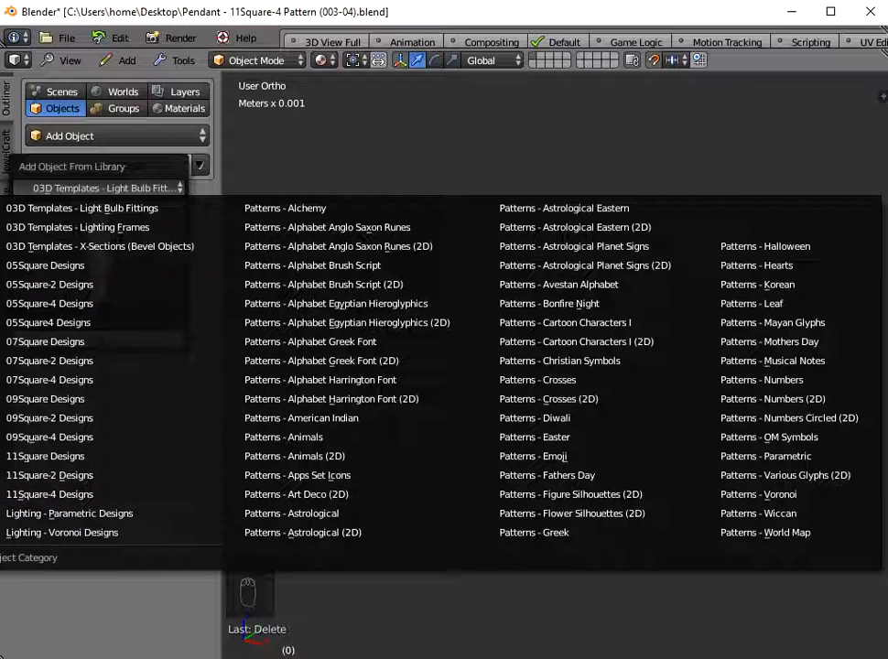
{"action": "left_click", "coordinate": [46, 266]}
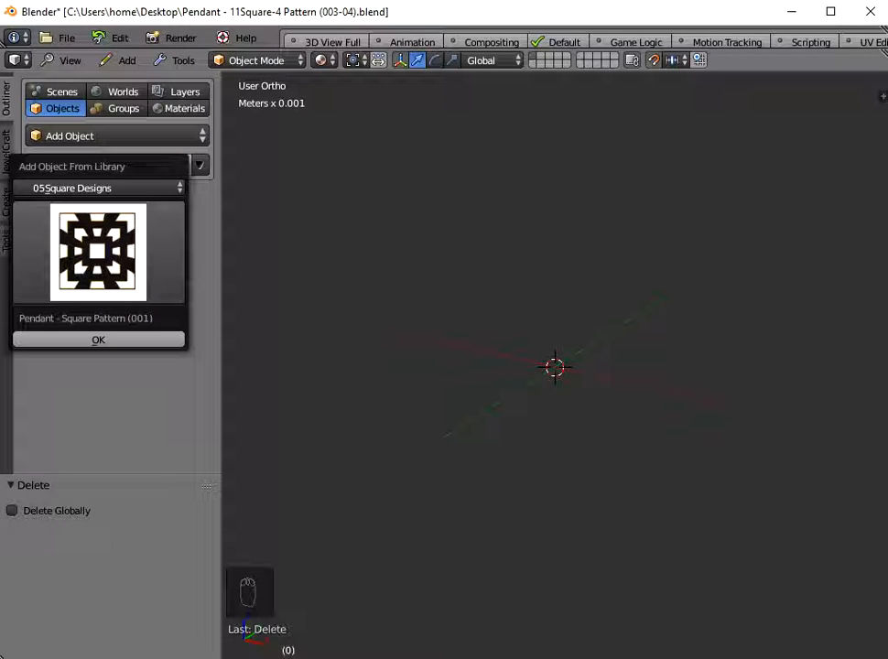
{"action": "left_click", "coordinate": [97, 252]}
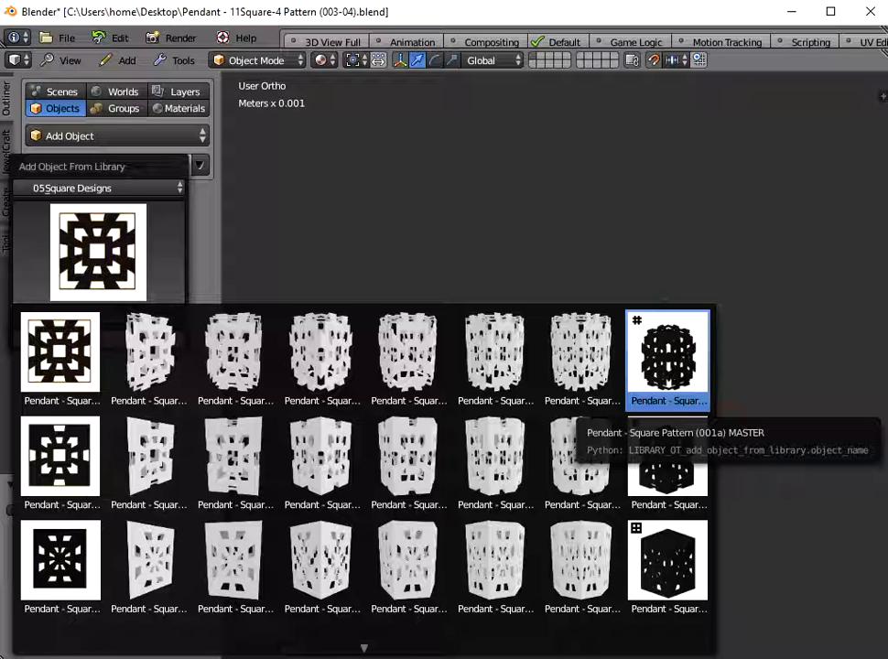
{"action": "left_click", "coordinate": [668, 362]}
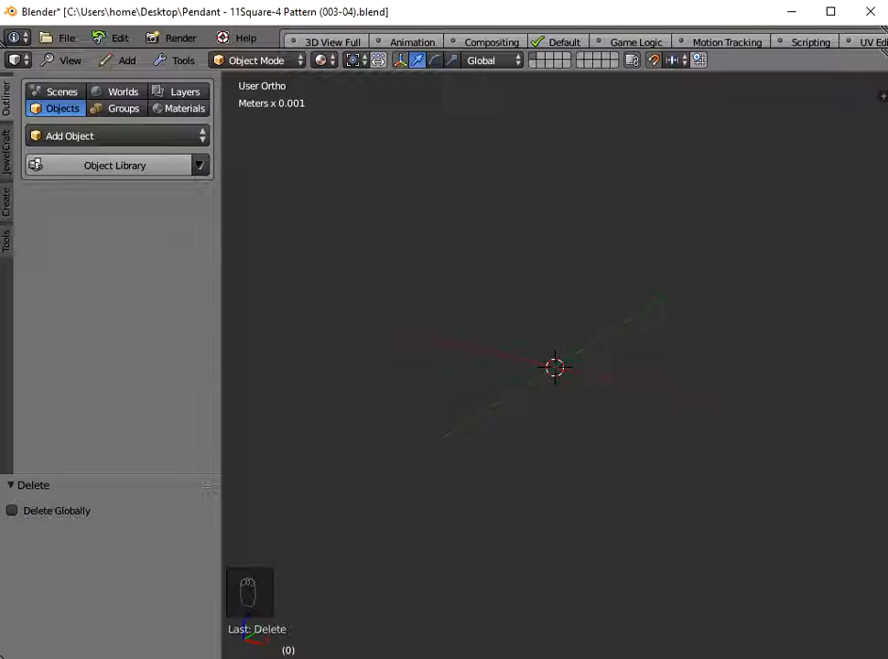
Step: Switch to the top view and add a mesh plane at the origin
{"action": "left_click", "coordinate": [70, 60]}
{"action": "left_click", "coordinate": [87, 208]}
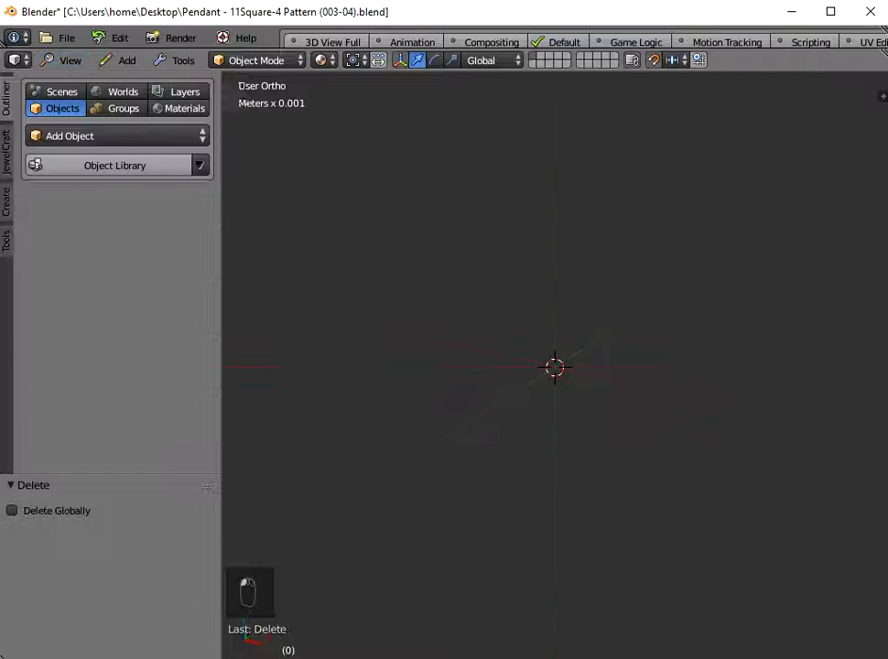
{"action": "left_click", "coordinate": [127, 60]}
{"action": "mouse_move", "coordinate": [137, 81]}
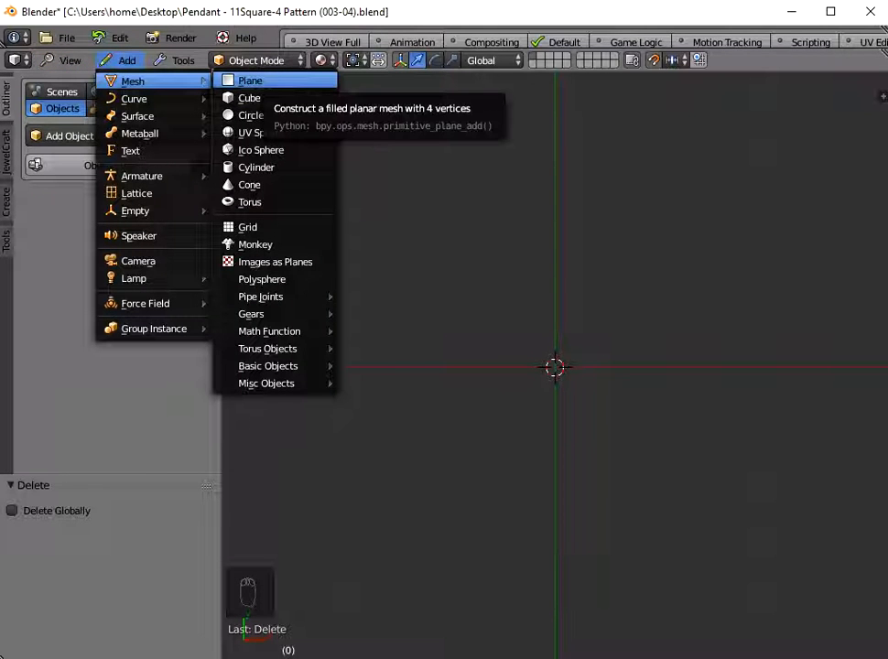
{"action": "left_click", "coordinate": [249, 81]}
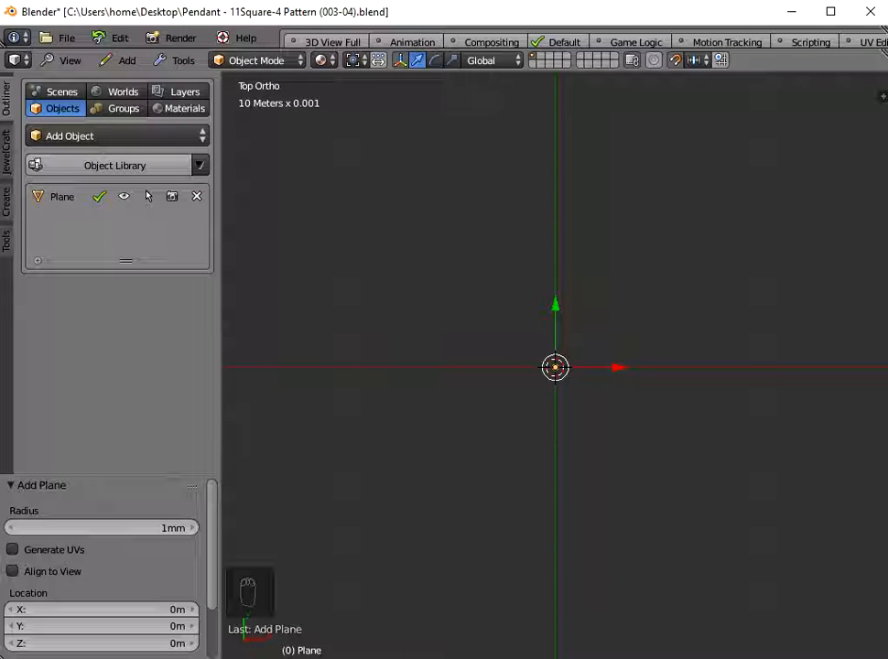
{"action": "key", "text": "Home"}
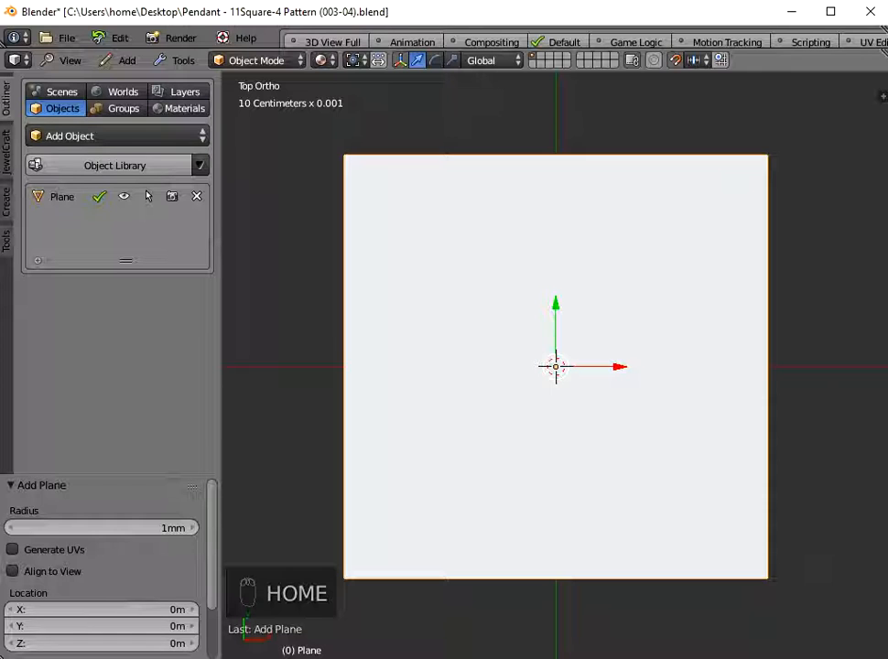
{"action": "scroll", "coordinate": [556, 366], "scroll_direction": "down", "scroll_amount": 1}
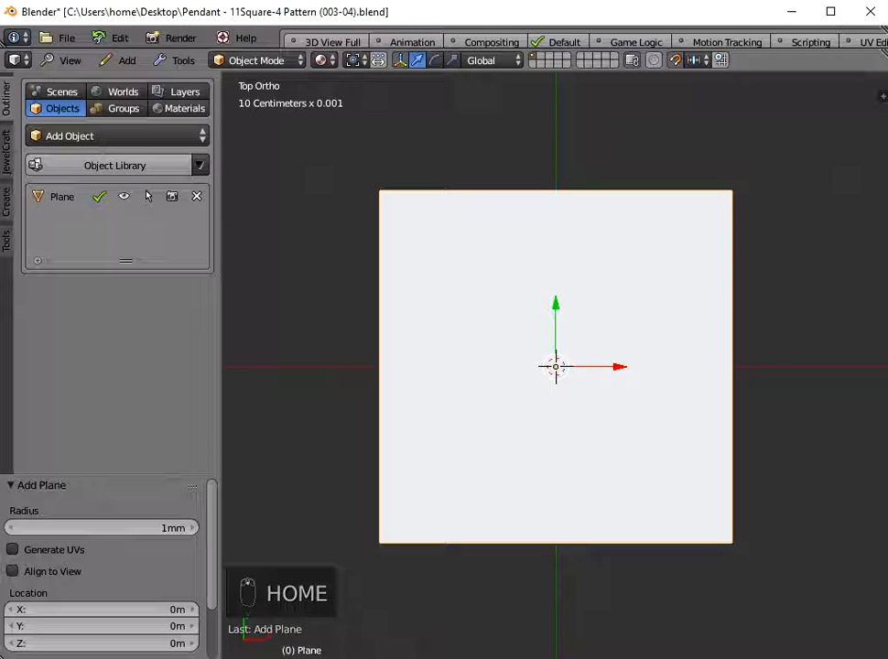
Step: Set the new plane's radius to 2.5 mm
{"action": "left_click", "coordinate": [101, 528]}
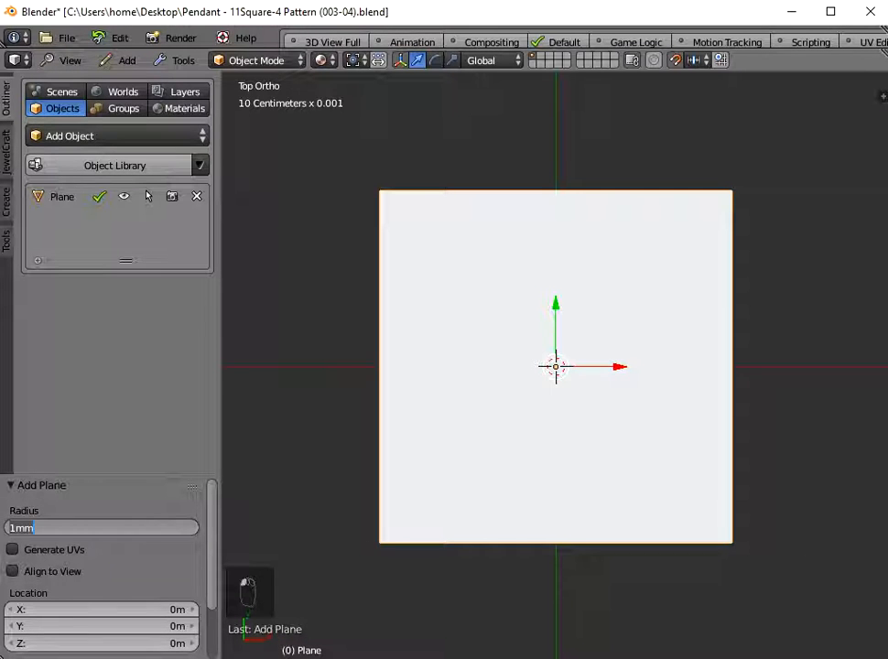
{"action": "key", "text": "BackSpace"}
{"action": "type", "text": "2.5mm"}
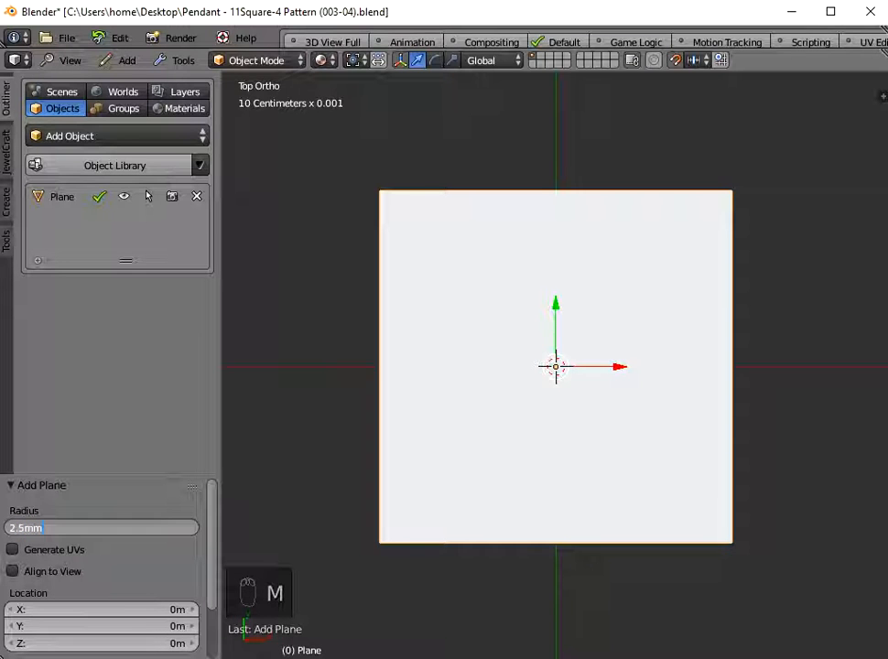
{"action": "key", "text": "Return"}
{"action": "scroll", "coordinate": [556, 366], "scroll_direction": "down", "scroll_amount": 4}
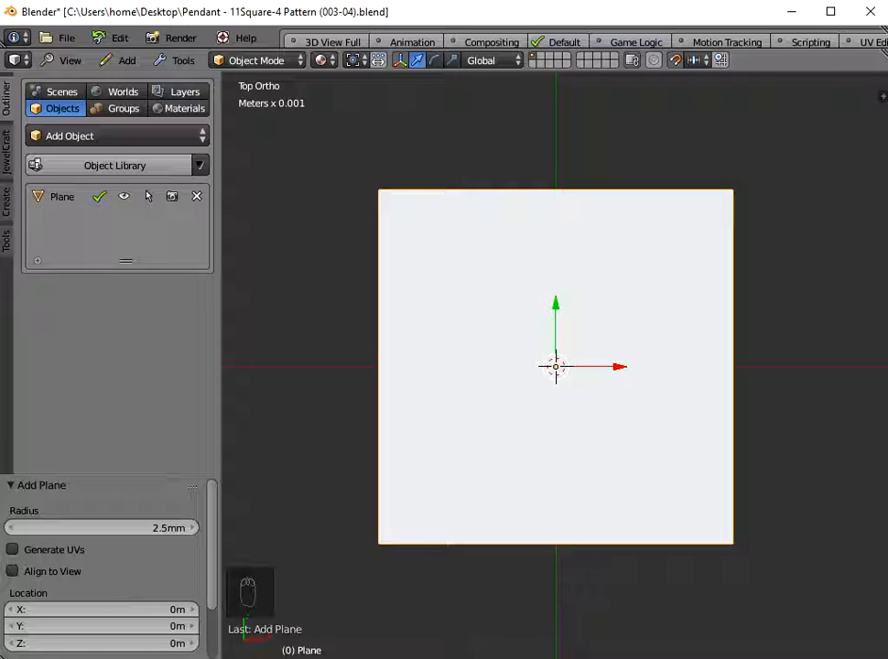
Step: Subdivide the plane with 4 cuts in Edit Mode and return to Object Mode
{"action": "key", "text": "Tab"}
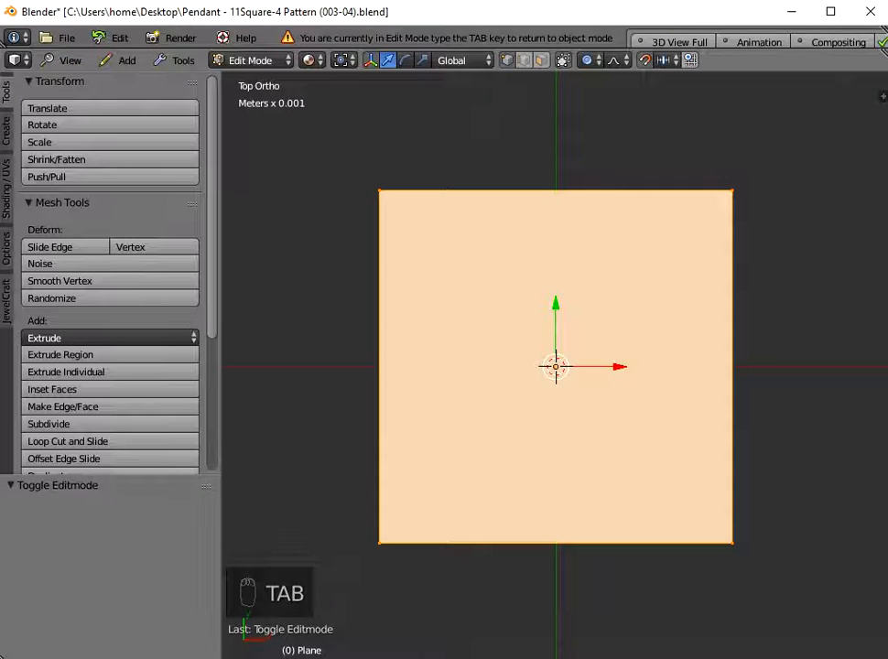
{"action": "key", "text": "w"}
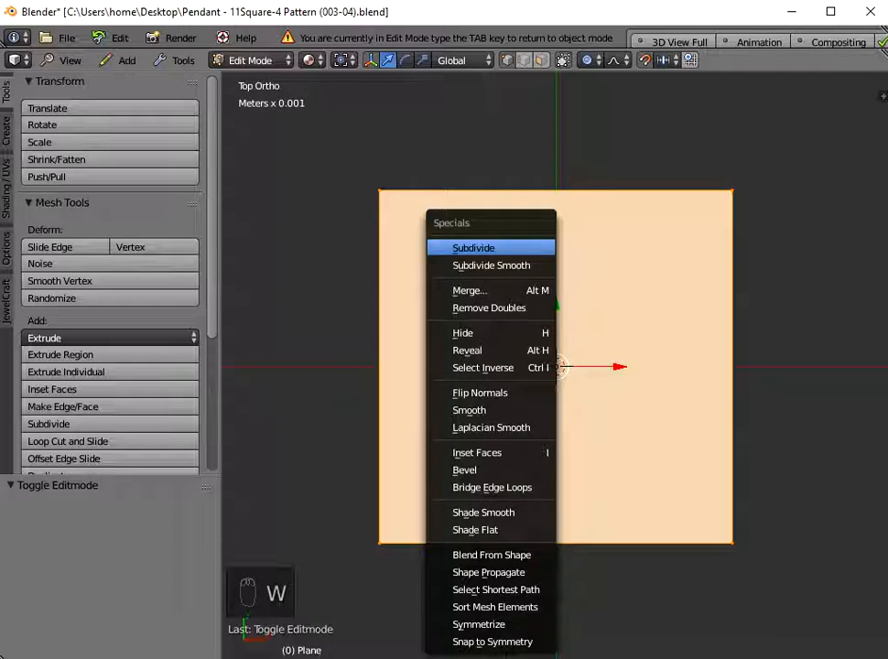
{"action": "left_click", "coordinate": [495, 247]}
{"action": "left_click", "coordinate": [192, 527]}
{"action": "left_click", "coordinate": [192, 527]}
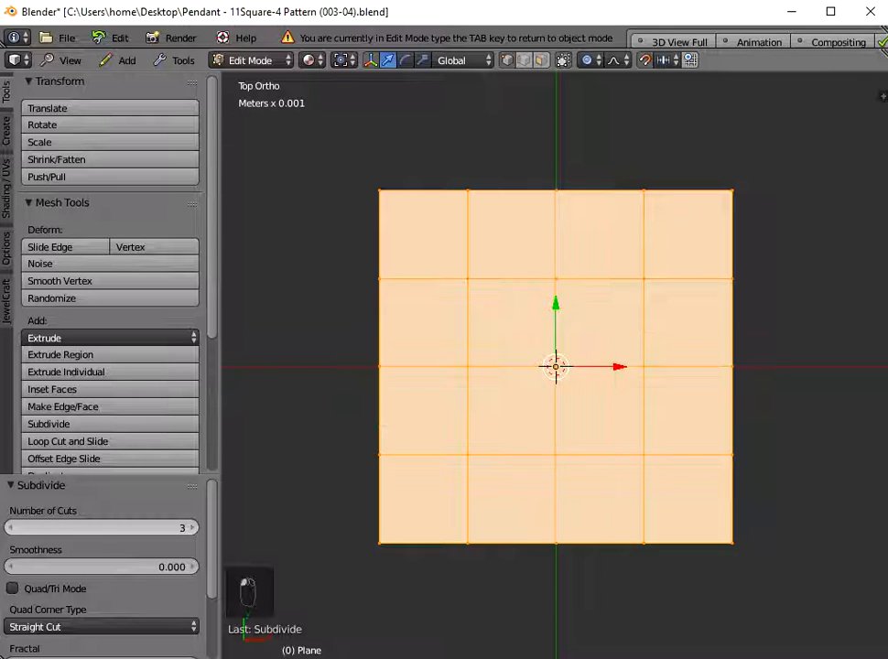
{"action": "left_click", "coordinate": [192, 528]}
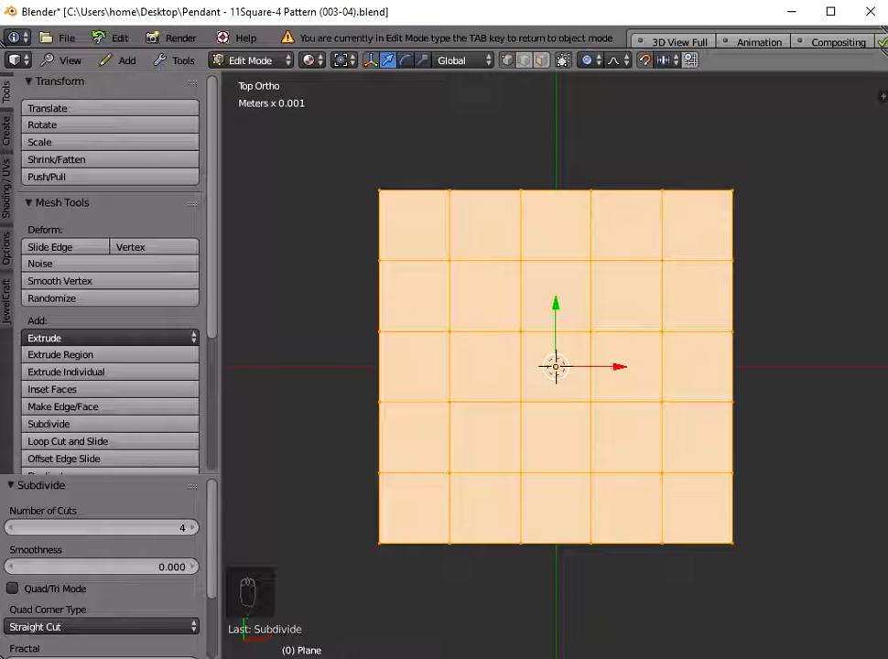
{"action": "key", "text": "Tab"}
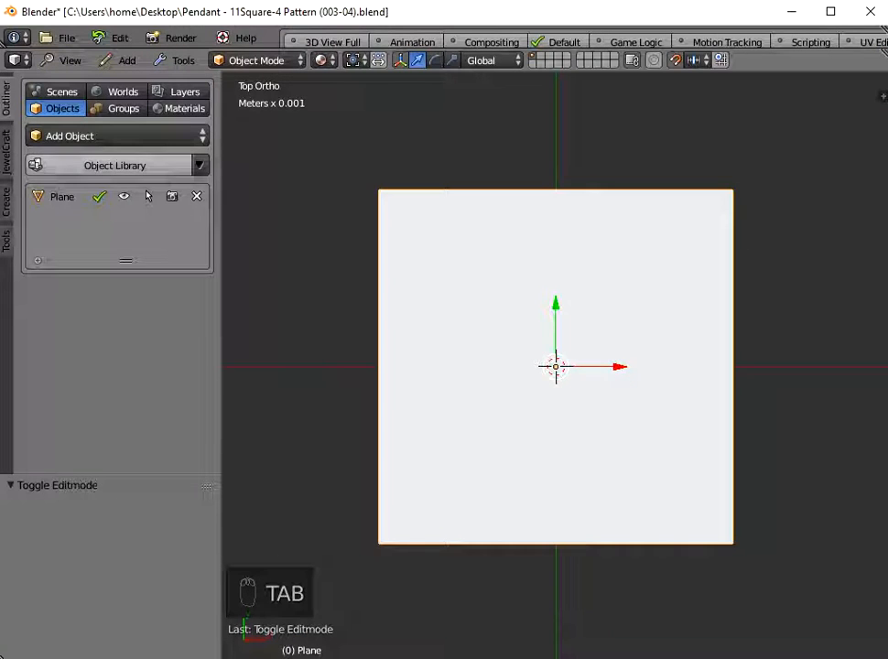
Step: Review the list of design categories in the object library
{"action": "left_click", "coordinate": [50, 167]}
{"action": "left_click", "coordinate": [122, 192]}
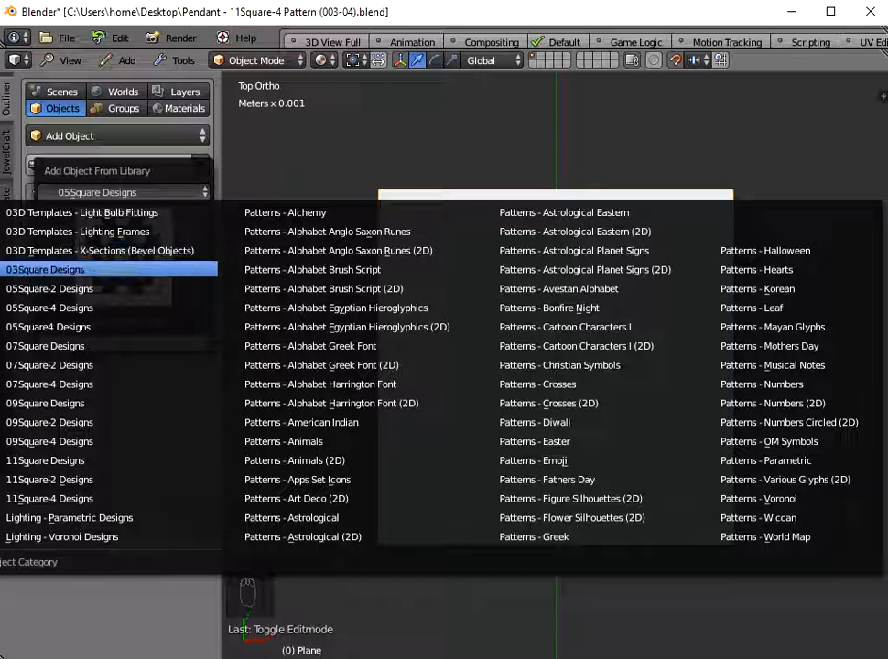
{"action": "left_click", "coordinate": [45, 270]}
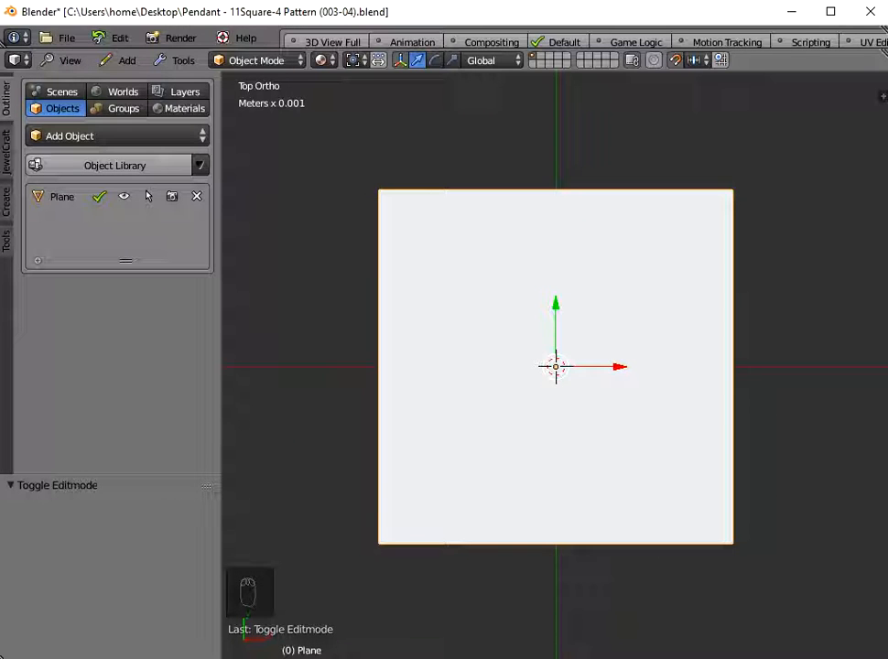
Step: Move the plane about 5.9 cm along the positive X axis
{"action": "scroll", "coordinate": [556, 366], "scroll_direction": "down", "scroll_amount": 10}
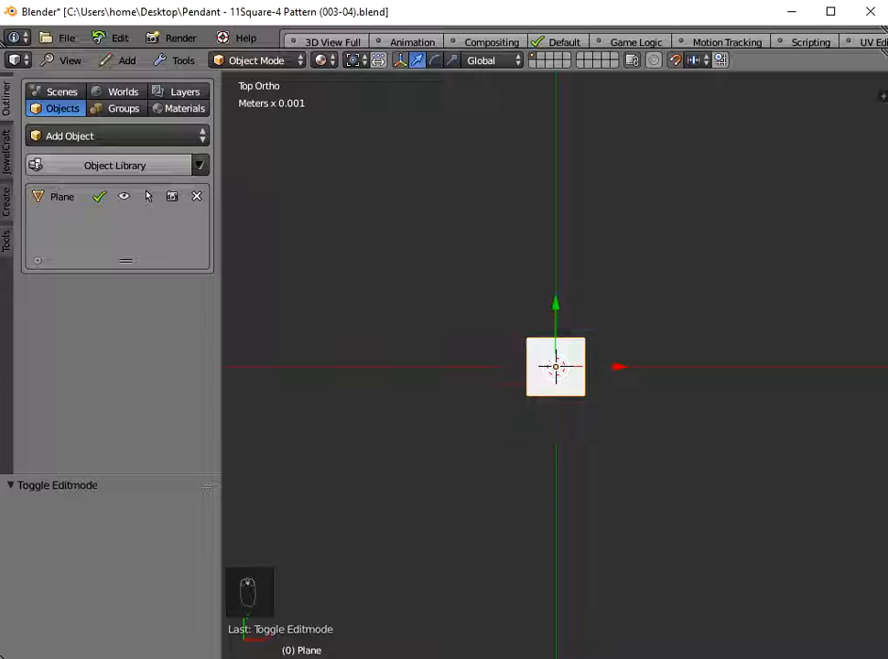
{"action": "scroll", "coordinate": [556, 367], "scroll_direction": "down", "scroll_amount": 4}
{"action": "middle_click_drag", "start_coordinate": [568, 403], "coordinate": [551, 252]}
{"action": "scroll", "coordinate": [556, 366], "scroll_direction": "up", "scroll_amount": 4}
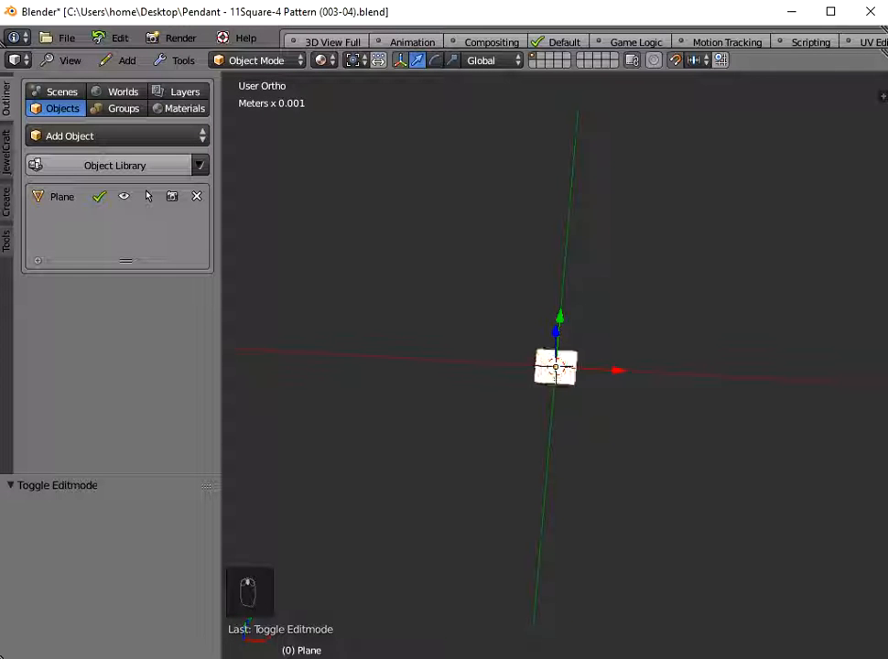
{"action": "scroll", "coordinate": [555, 366], "scroll_direction": "down", "scroll_amount": 2}
{"action": "left_click_drag", "start_coordinate": [615, 369], "coordinate": [884, 383]}
{"action": "middle_click_drag", "start_coordinate": [824, 393], "coordinate": [797, 366]}
Step: Add a mesh cylinder at the origin
{"action": "left_click", "coordinate": [70, 60]}
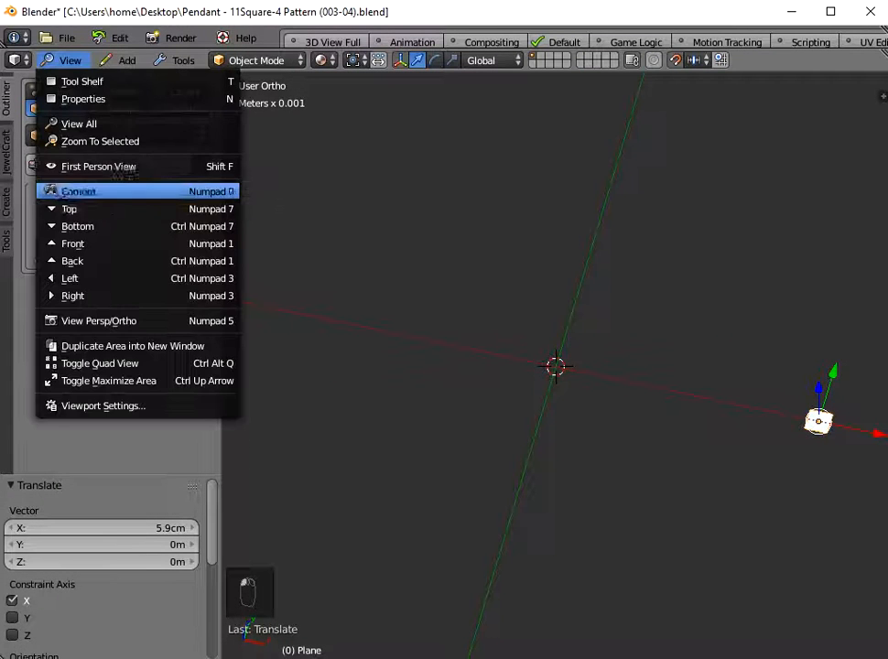
{"action": "left_click", "coordinate": [68, 209]}
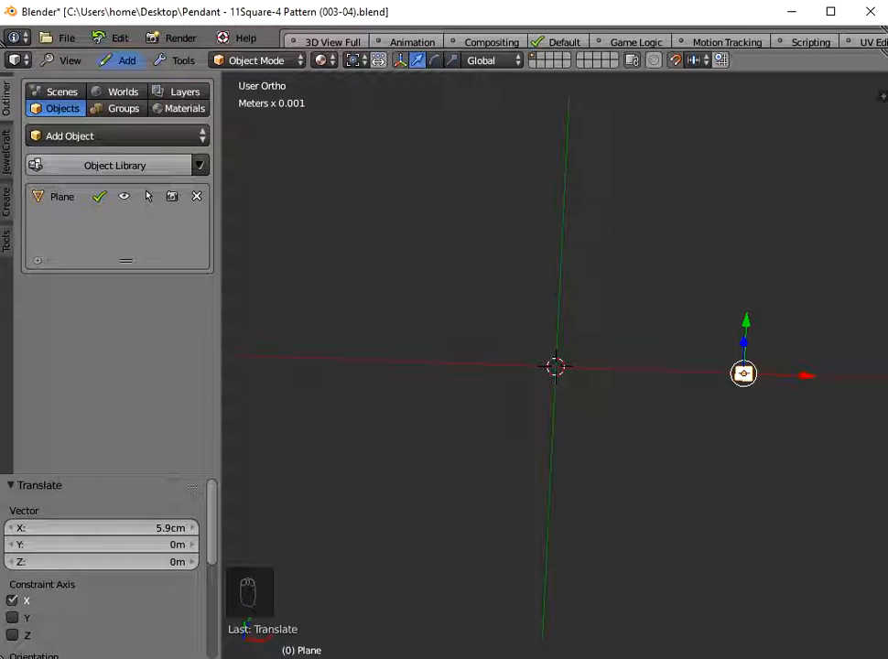
{"action": "left_click", "coordinate": [126, 60]}
{"action": "mouse_move", "coordinate": [132, 80]}
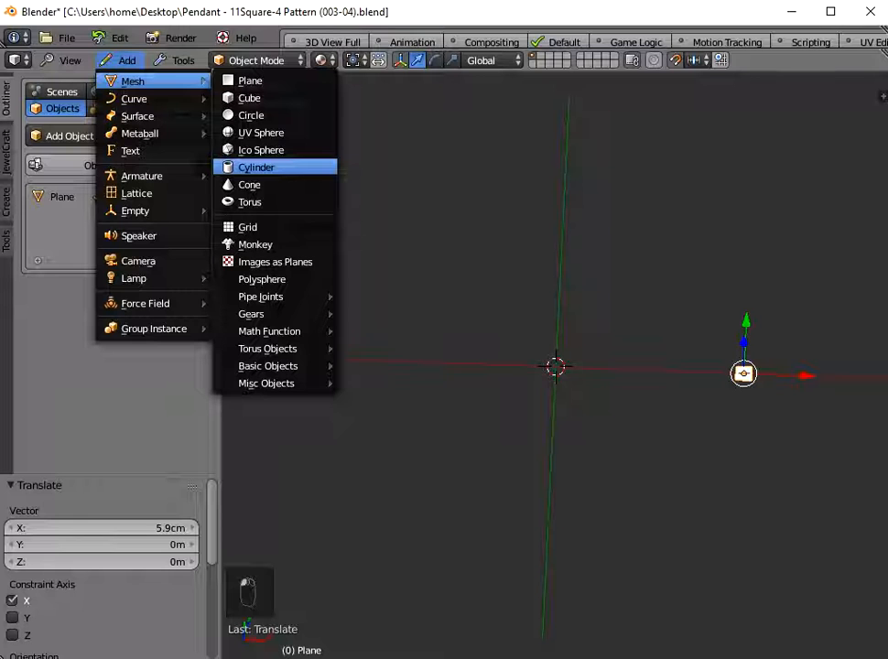
{"action": "left_click", "coordinate": [256, 167]}
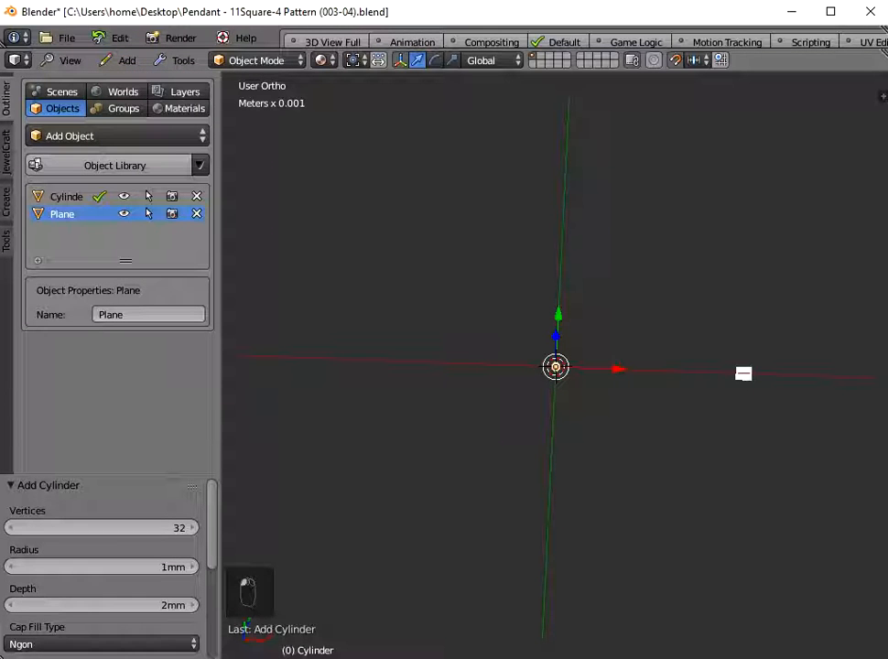
{"action": "scroll", "coordinate": [105, 549], "scroll_direction": "down", "scroll_amount": 3}
{"action": "scroll", "coordinate": [556, 366], "scroll_direction": "up", "scroll_amount": 10}
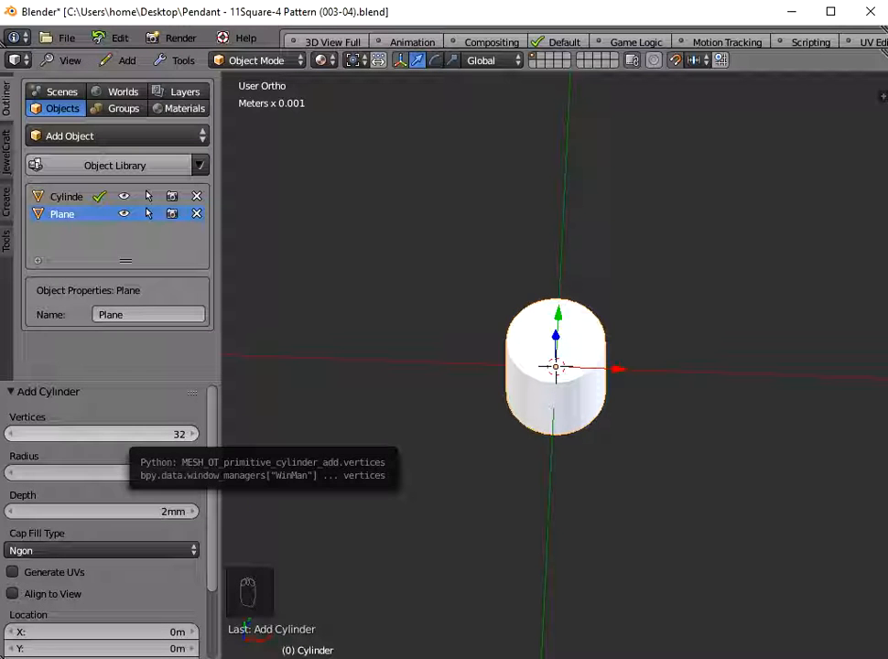
Step: Reduce the cylinder's number of vertices to 3
{"action": "left_click", "coordinate": [11, 434]}
{"action": "left_click", "coordinate": [11, 434]}
{"action": "left_click", "coordinate": [11, 434]}
{"action": "left_click", "coordinate": [11, 434]}
{"action": "left_click", "coordinate": [11, 434]}
{"action": "left_click", "coordinate": [11, 434]}
{"action": "left_click", "coordinate": [11, 434]}
{"action": "left_click", "coordinate": [11, 434]}
{"action": "left_click", "coordinate": [11, 434]}
{"action": "left_click", "coordinate": [11, 434]}
{"action": "left_click", "coordinate": [11, 434]}
{"action": "left_click", "coordinate": [11, 433]}
{"action": "left_click", "coordinate": [11, 434]}
{"action": "left_click", "coordinate": [11, 434]}
{"action": "left_click", "coordinate": [11, 434]}
{"action": "left_click", "coordinate": [11, 434]}
{"action": "left_click", "coordinate": [11, 434]}
{"action": "left_click", "coordinate": [11, 434]}
{"action": "left_click", "coordinate": [11, 434]}
{"action": "left_click", "coordinate": [11, 434]}
{"action": "left_click", "coordinate": [11, 433]}
{"action": "left_click", "coordinate": [11, 434]}
{"action": "left_click", "coordinate": [11, 434]}
{"action": "left_click", "coordinate": [11, 434]}
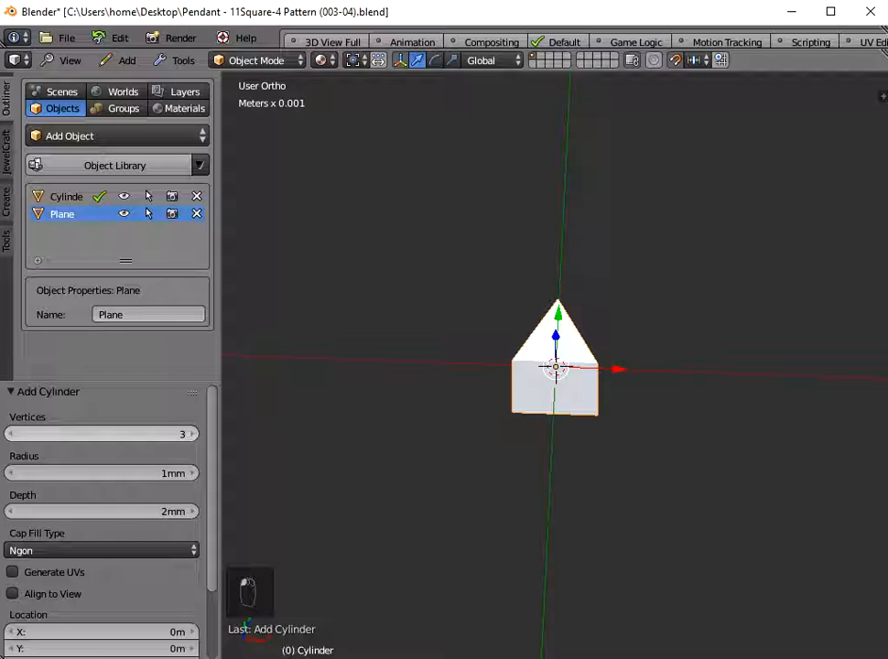
Step: Raise the cylinder's number of vertices one at a time up to 10 to try out different side counts
{"action": "scroll", "coordinate": [555, 366], "scroll_direction": "down", "scroll_amount": 2}
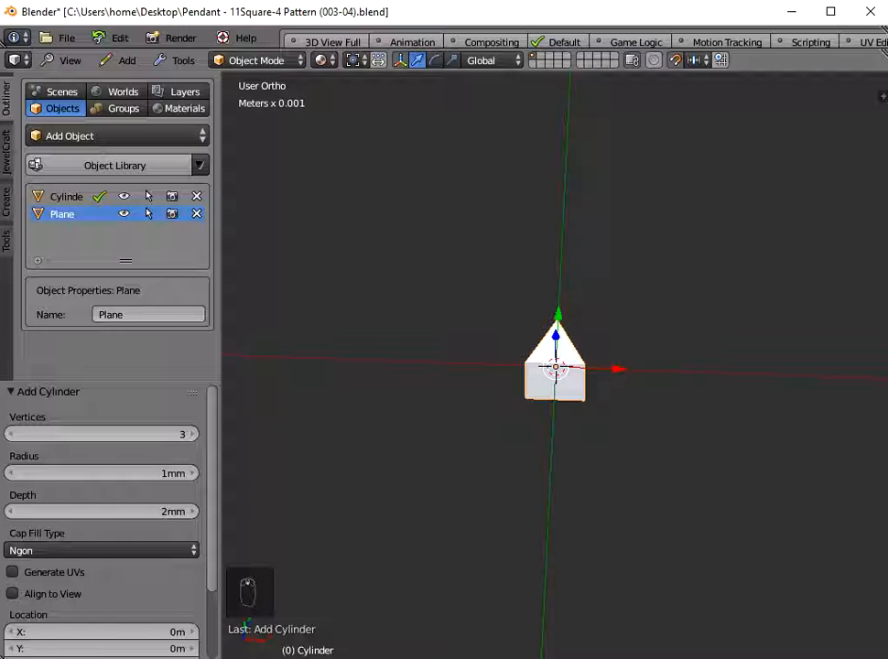
{"action": "middle_click_drag", "start_coordinate": [513, 439], "coordinate": [659, 379]}
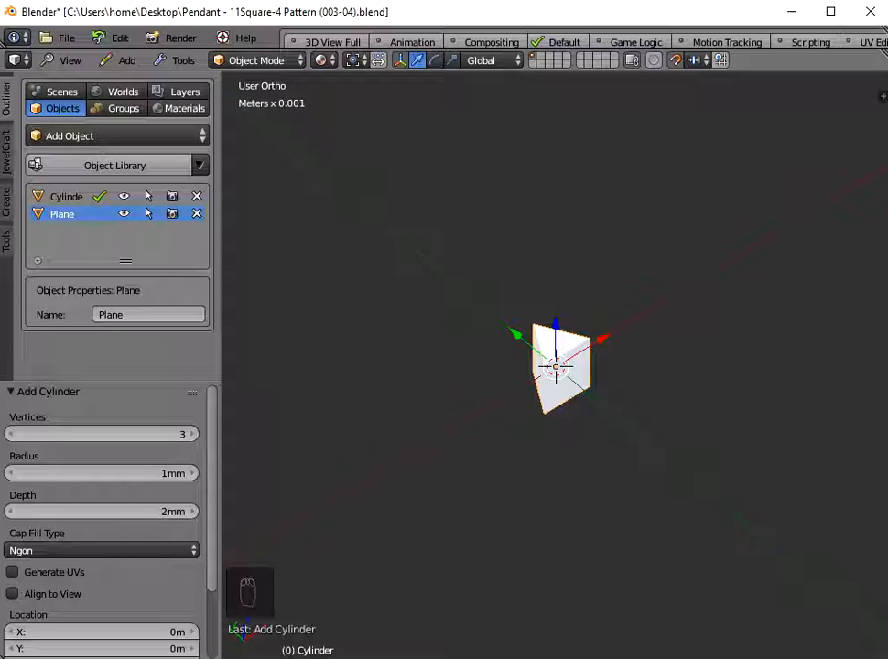
{"action": "left_click", "coordinate": [192, 434]}
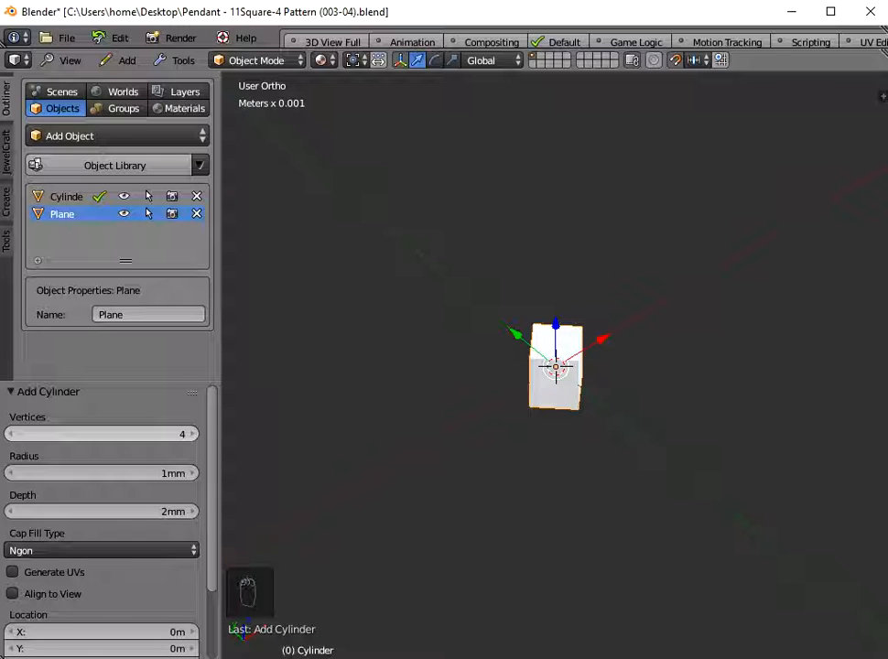
{"action": "left_click", "coordinate": [192, 434]}
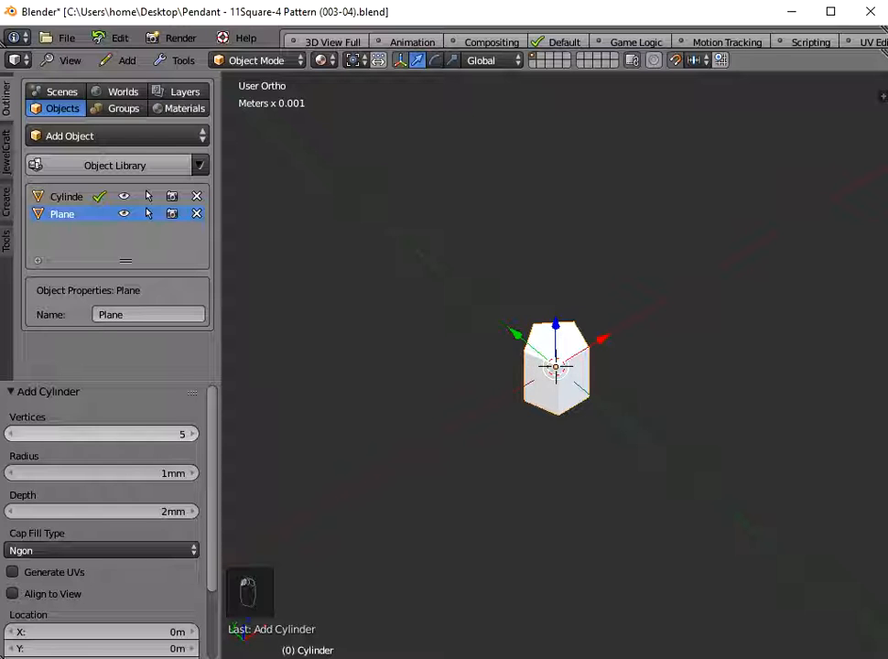
{"action": "left_click", "coordinate": [192, 434]}
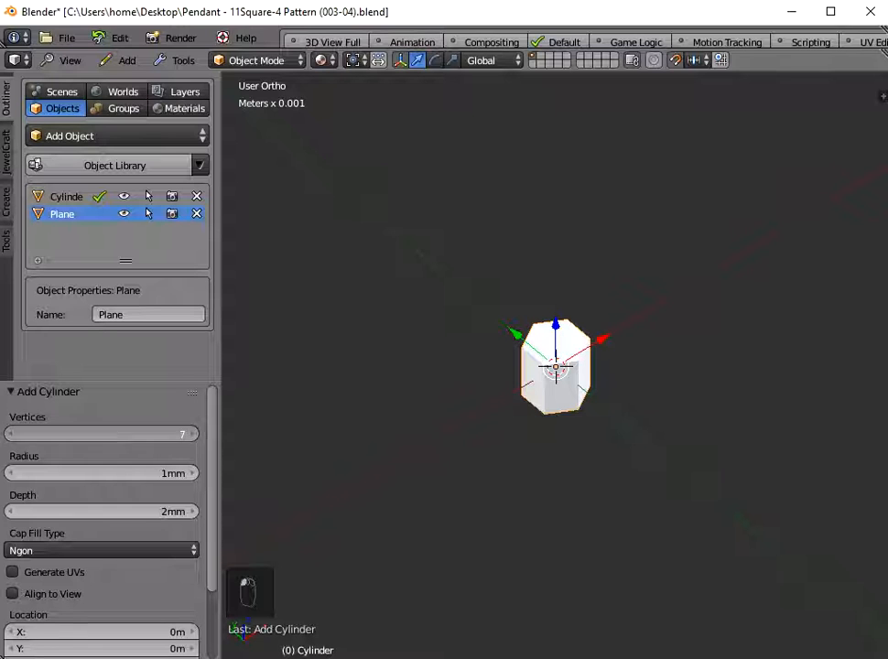
{"action": "left_click", "coordinate": [192, 433]}
{"action": "left_click", "coordinate": [193, 434]}
{"action": "left_click", "coordinate": [193, 434]}
{"action": "left_click", "coordinate": [193, 434]}
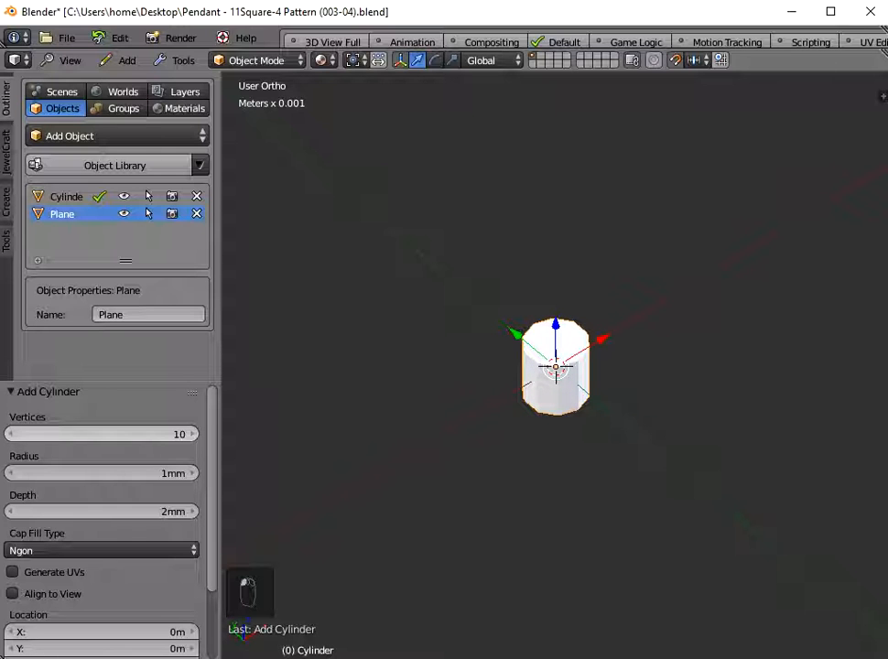
Step: Set the cylinder's number of vertices to 4 to make a square prism
{"action": "left_click", "coordinate": [101, 434]}
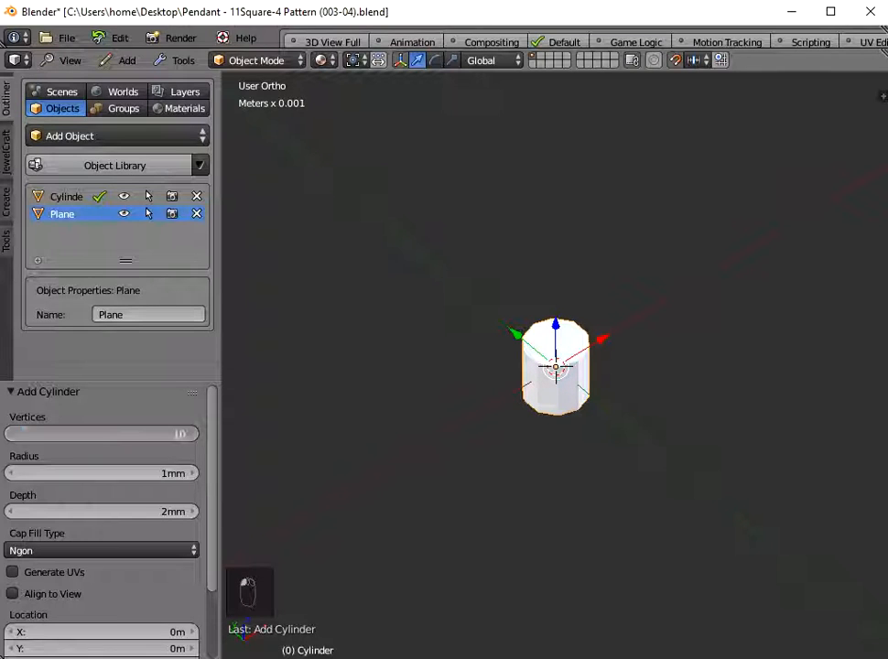
{"action": "type", "text": "4"}
{"action": "key", "text": "Return"}
Step: Set the four-sided cylinder's radius to 10 cm and its depth to 20 cm
{"action": "middle_click_drag", "start_coordinate": [549, 440], "coordinate": [547, 394]}
{"action": "scroll", "coordinate": [548, 393], "scroll_direction": "down", "scroll_amount": 3}
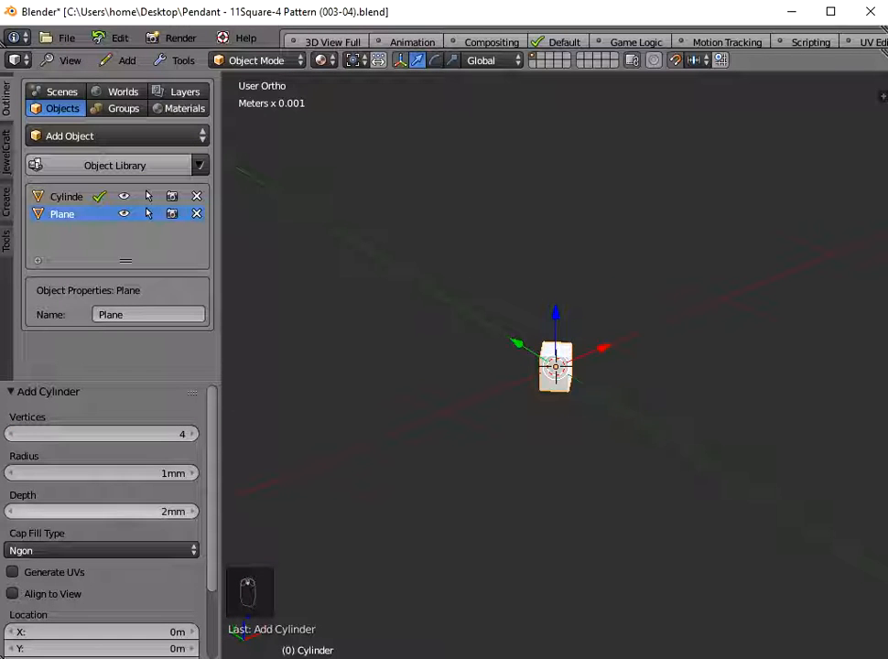
{"action": "scroll", "coordinate": [555, 367], "scroll_direction": "down", "scroll_amount": 4}
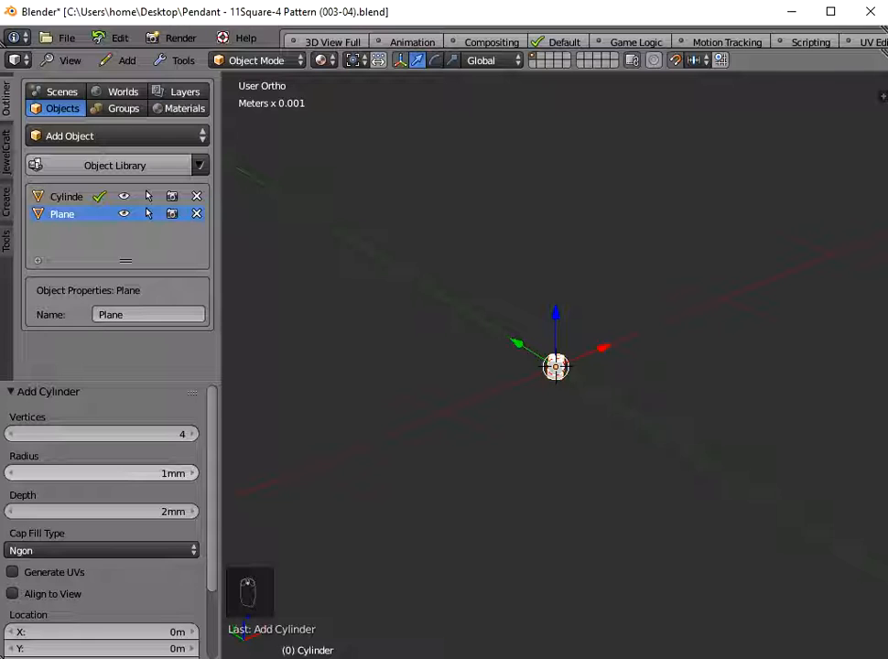
{"action": "left_click", "coordinate": [101, 473]}
{"action": "type", "text": "10cm"}
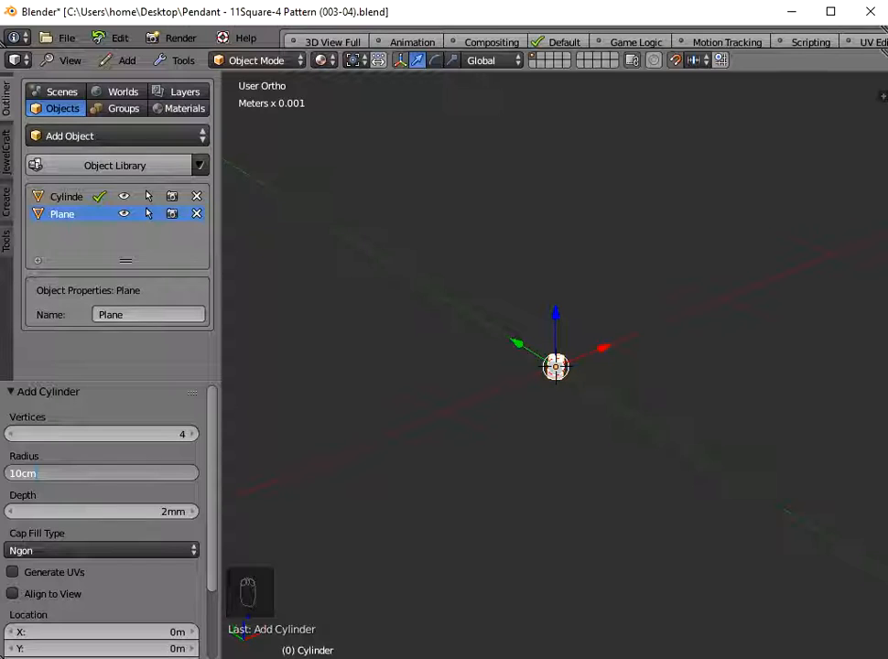
{"action": "key", "text": "Return"}
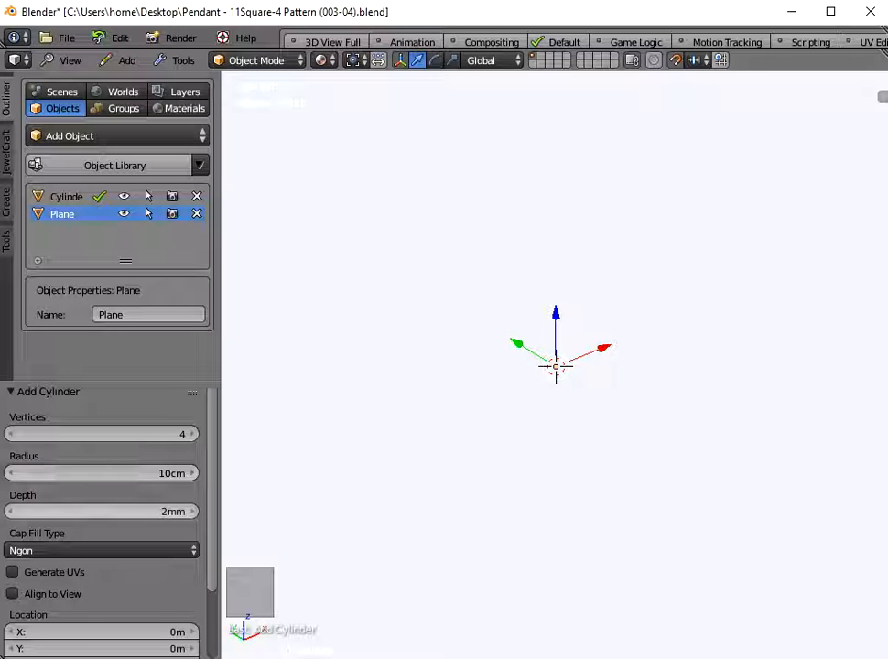
{"action": "left_click", "coordinate": [119, 511]}
{"action": "type", "text": "20cm"}
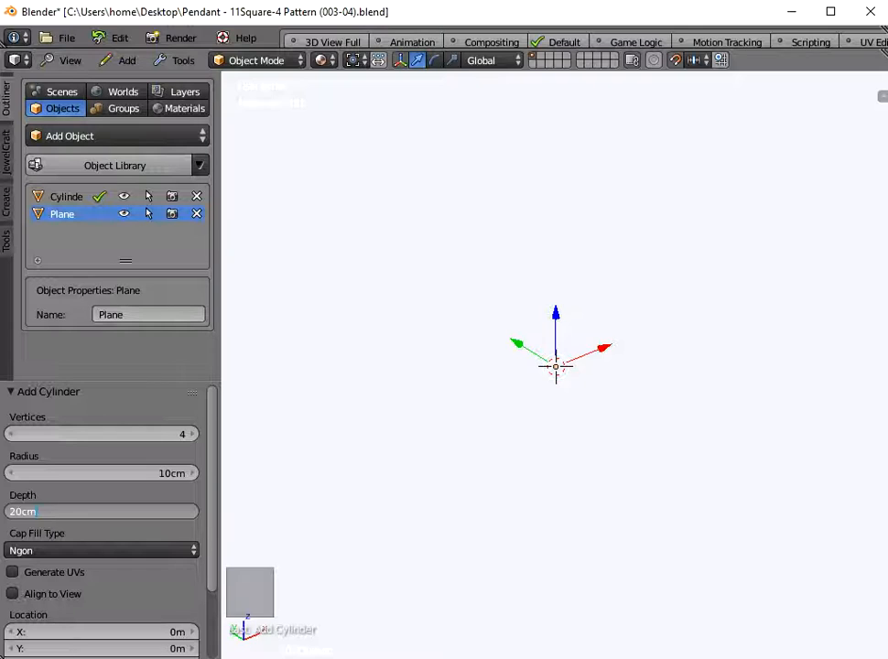
{"action": "key", "text": "Return"}
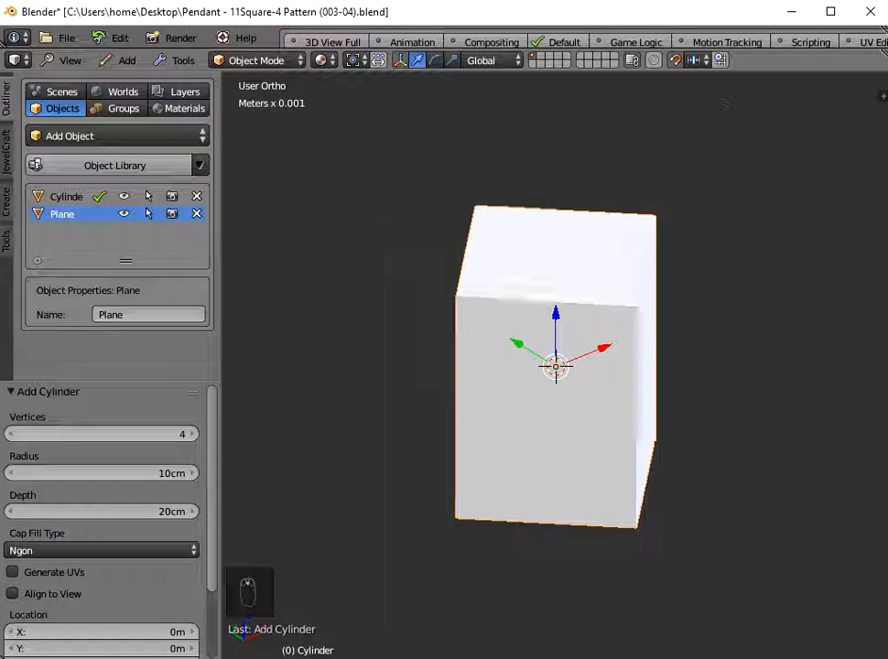
Step: Move the plane about 7.6 cm along the positive X axis, clear of the enlarged cylinder
{"action": "middle_click_drag", "start_coordinate": [512, 348], "coordinate": [450, 376]}
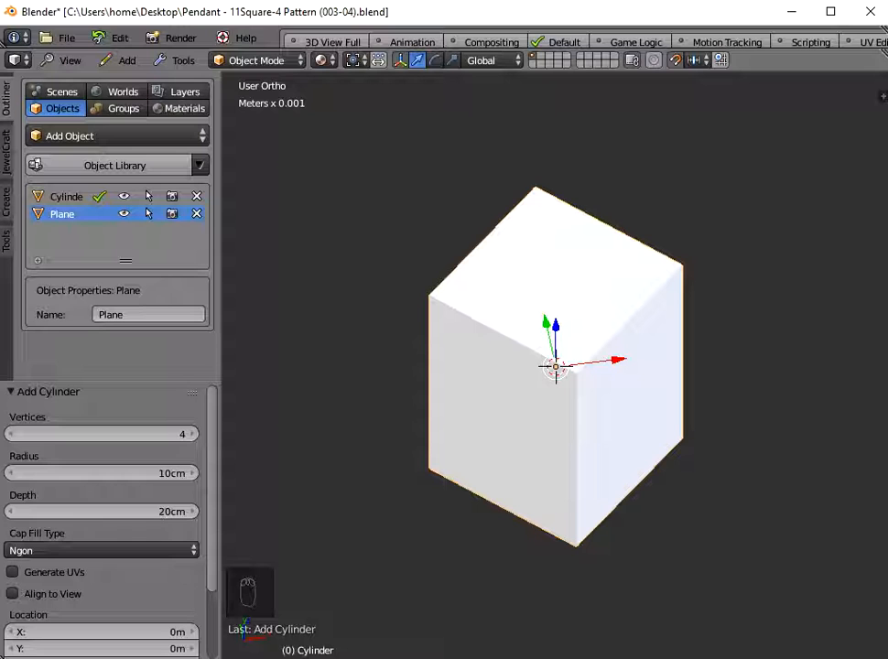
{"action": "right_click", "coordinate": [577, 464]}
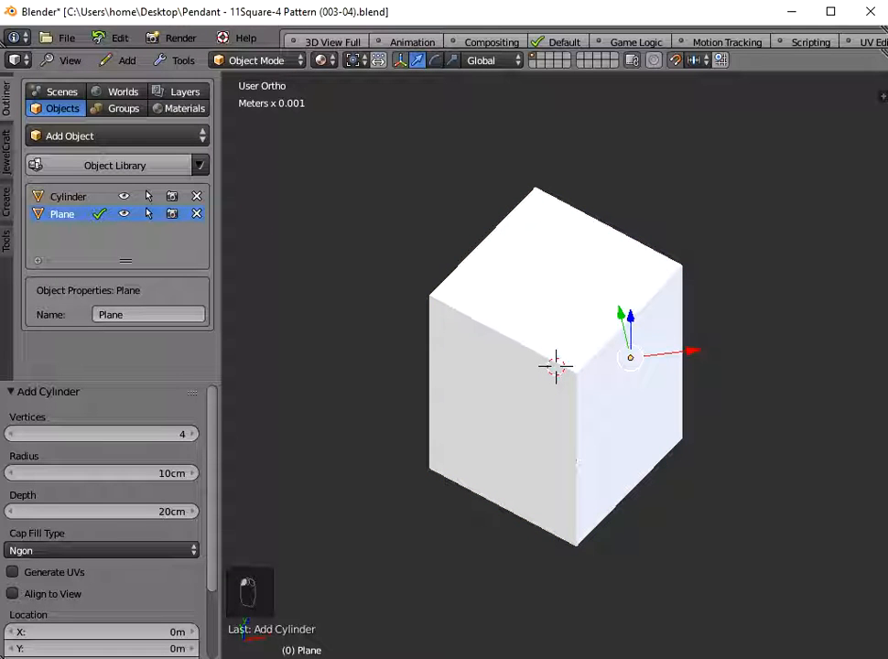
{"action": "key", "text": "g"}
{"action": "key", "text": "x"}
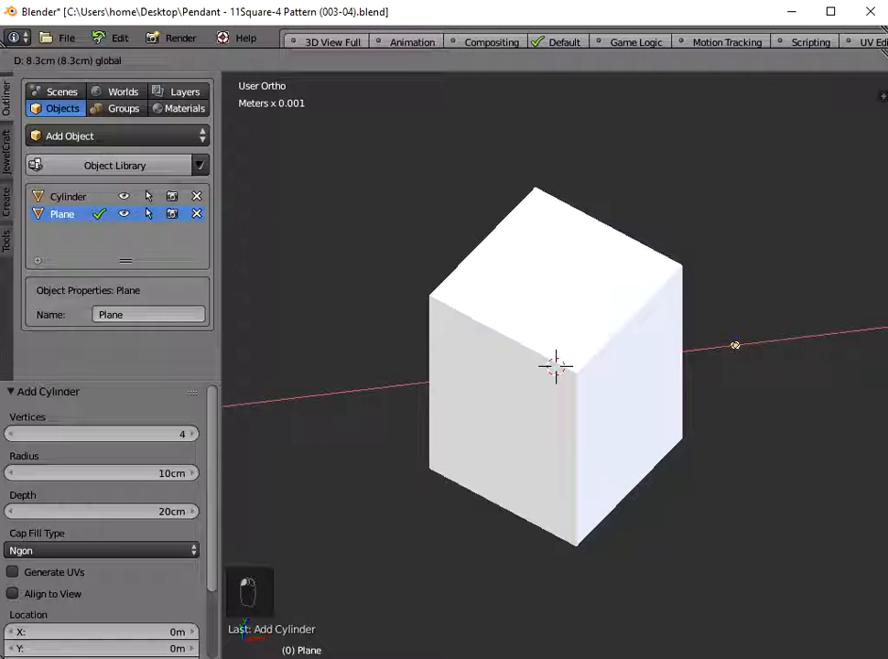
{"action": "left_click", "coordinate": [726, 346]}
Step: Compare the large four-sided cylinder with the small plane beside it, selecting each in turn
{"action": "middle_click_drag", "start_coordinate": [726, 346], "coordinate": [592, 352]}
{"action": "scroll", "coordinate": [609, 313], "scroll_direction": "up", "scroll_amount": 3}
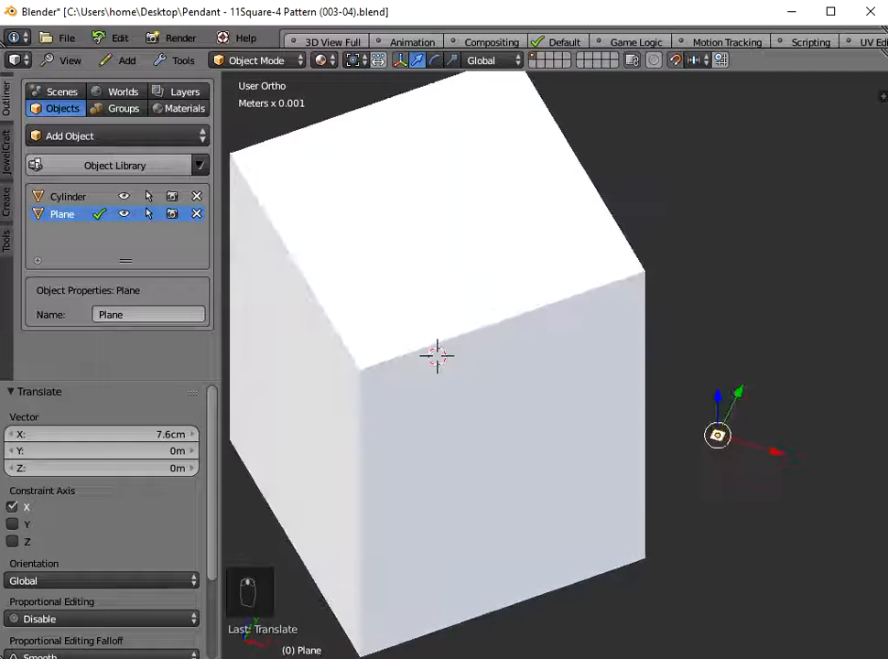
{"action": "left_click", "coordinate": [540, 385]}
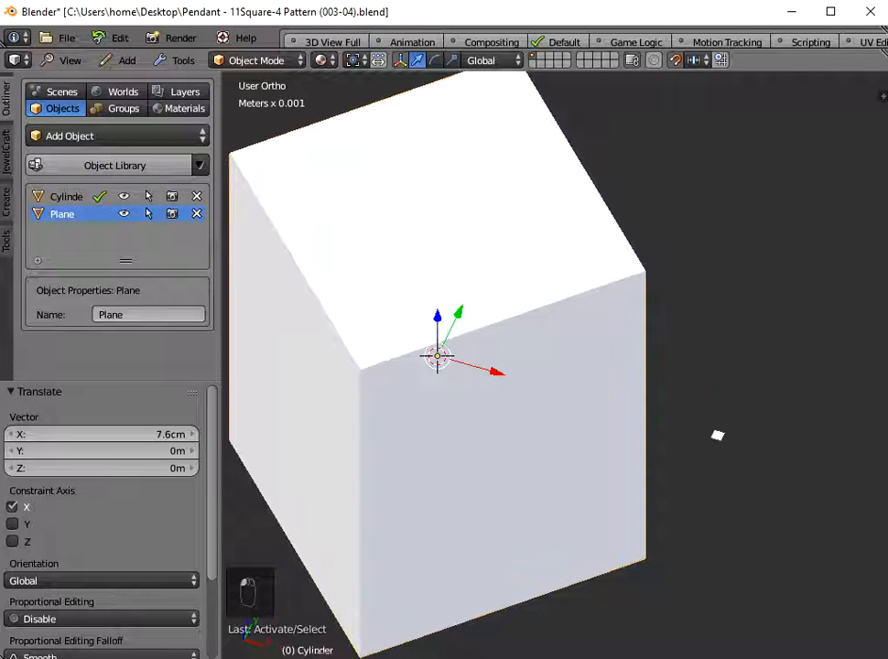
{"action": "mouse_move", "coordinate": [717, 435]}
{"action": "middle_mouse_down"}
{"action": "mouse_move", "coordinate": [730, 376]}
{"action": "mouse_move", "coordinate": [722, 418]}
{"action": "middle_mouse_up"}
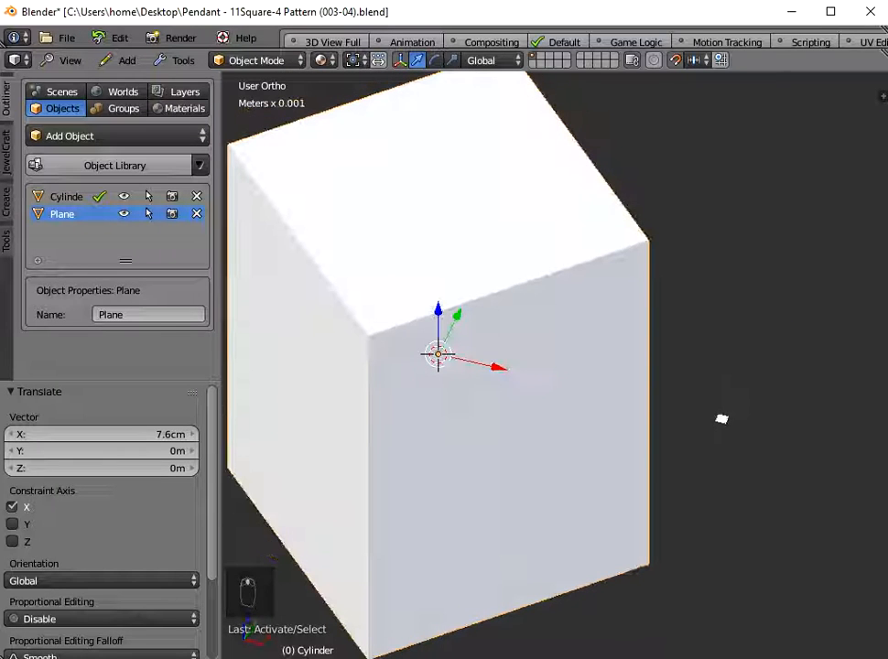
{"action": "left_click", "coordinate": [721, 418]}
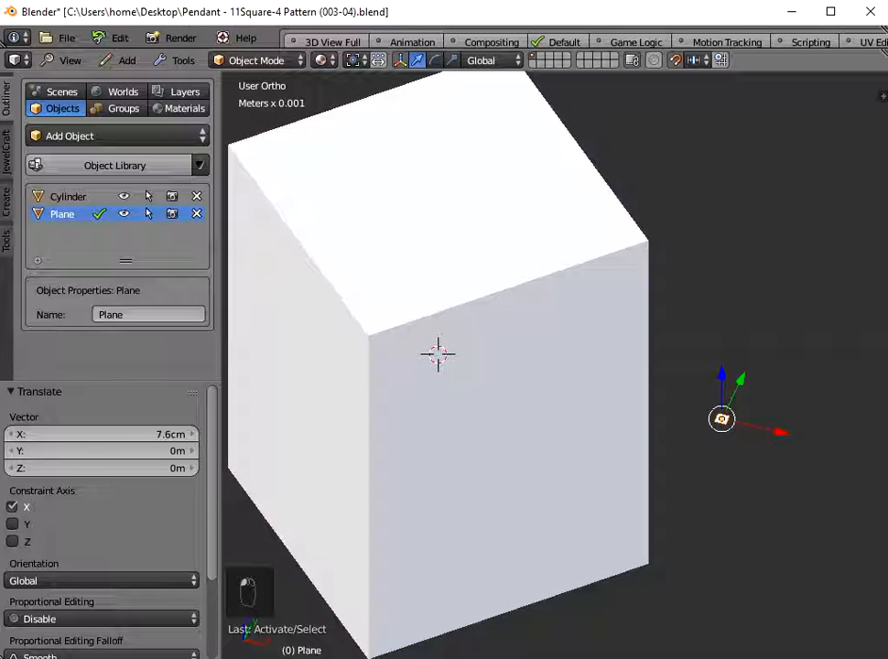
{"action": "scroll", "coordinate": [722, 419], "scroll_direction": "down", "scroll_amount": 1}
{"action": "middle_click_drag", "start_coordinate": [722, 419], "coordinate": [692, 428], "text": "shift"}
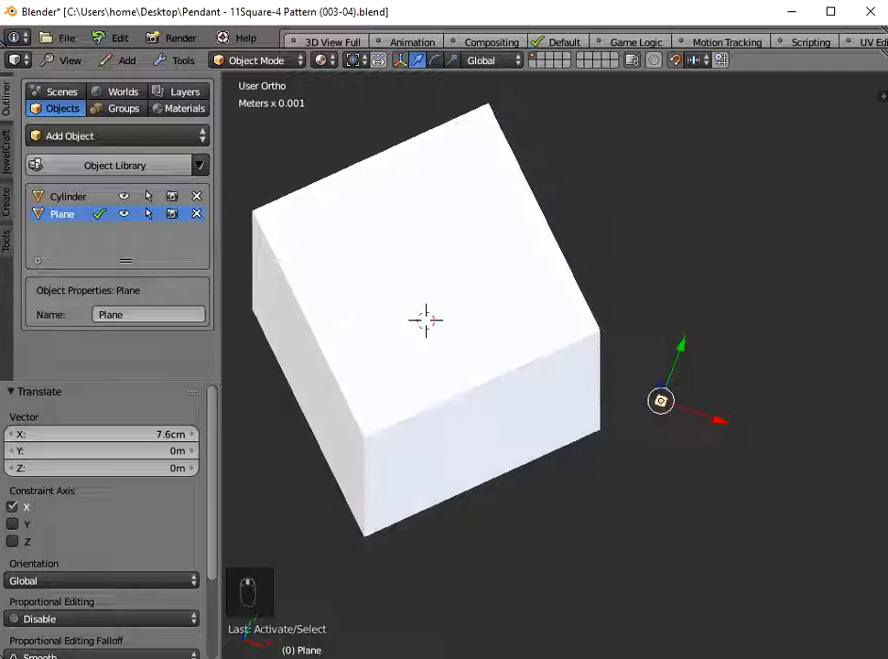
Step: Open the small plane for mesh editing in the top view and switch to face selection
{"action": "left_click", "coordinate": [69, 59]}
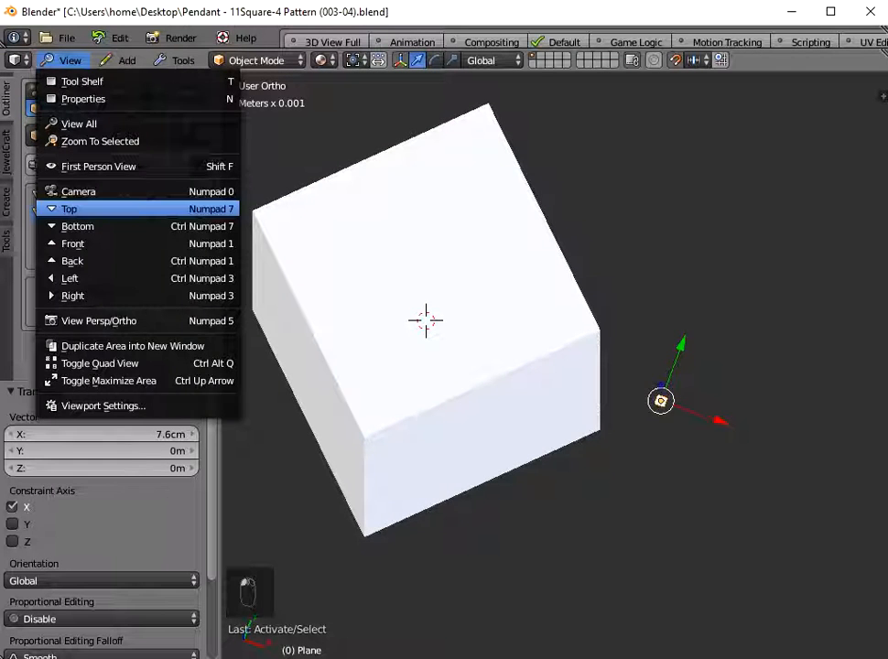
{"action": "left_click", "coordinate": [69, 208]}
{"action": "scroll", "coordinate": [732, 402], "scroll_direction": "up", "scroll_amount": 4}
{"action": "middle_click_drag", "start_coordinate": [732, 403], "coordinate": [431, 323], "text": "shift"}
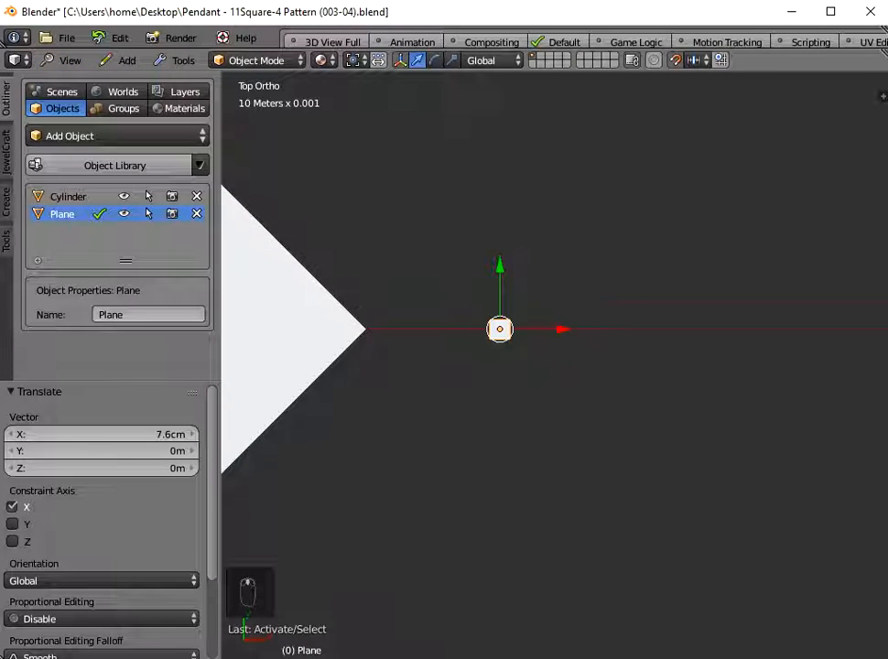
{"action": "scroll", "coordinate": [554, 366], "scroll_direction": "up", "scroll_amount": 6}
{"action": "middle_click_drag", "start_coordinate": [555, 366], "coordinate": [674, 441], "text": "shift"}
{"action": "scroll", "coordinate": [673, 441], "scroll_direction": "up", "scroll_amount": 3}
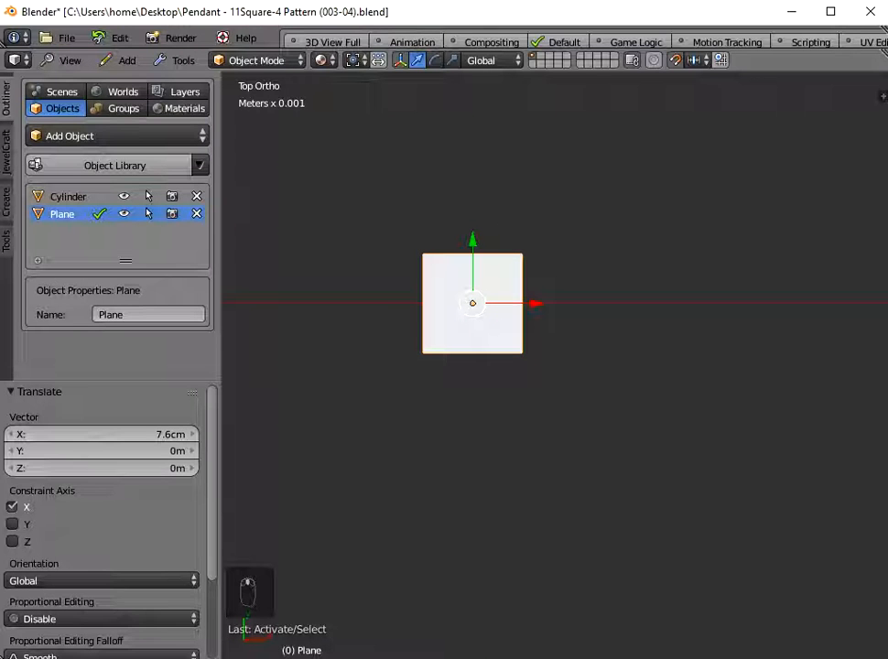
{"action": "key", "text": "Tab"}
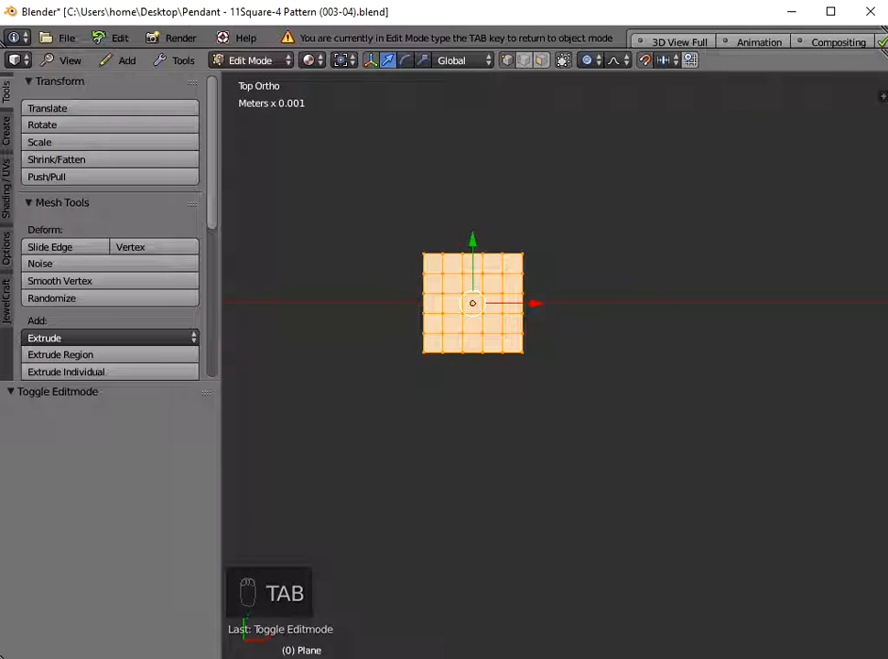
{"action": "middle_click_drag", "start_coordinate": [554, 366], "coordinate": [673, 410], "text": "shift"}
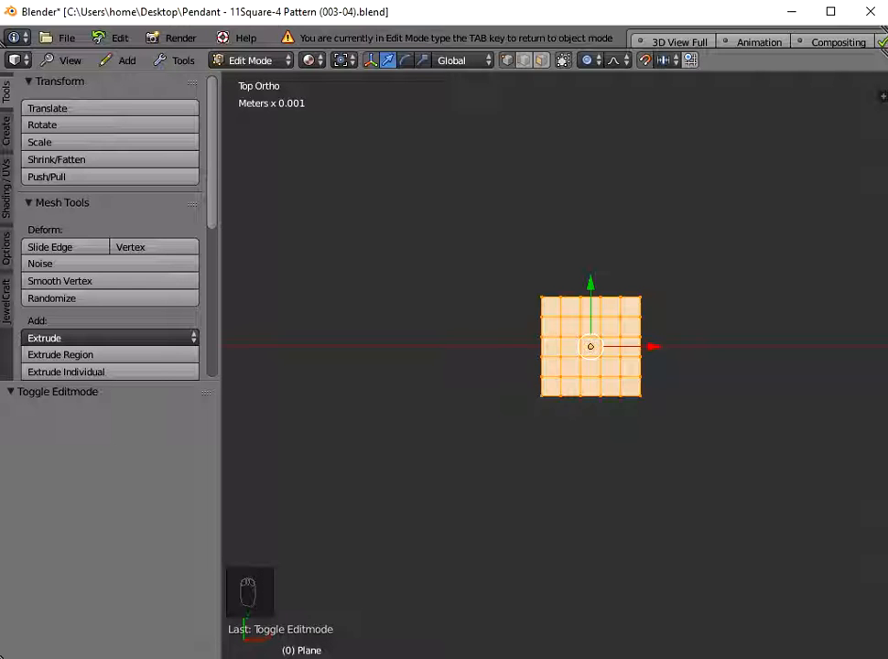
{"action": "left_click", "coordinate": [541, 60]}
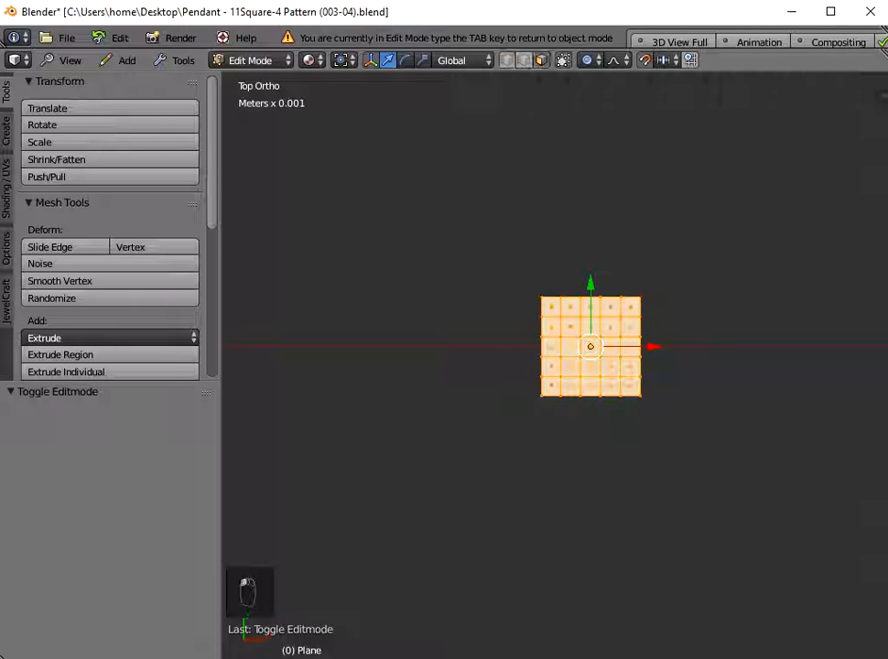
{"action": "scroll", "coordinate": [554, 366], "scroll_direction": "up", "scroll_amount": 4}
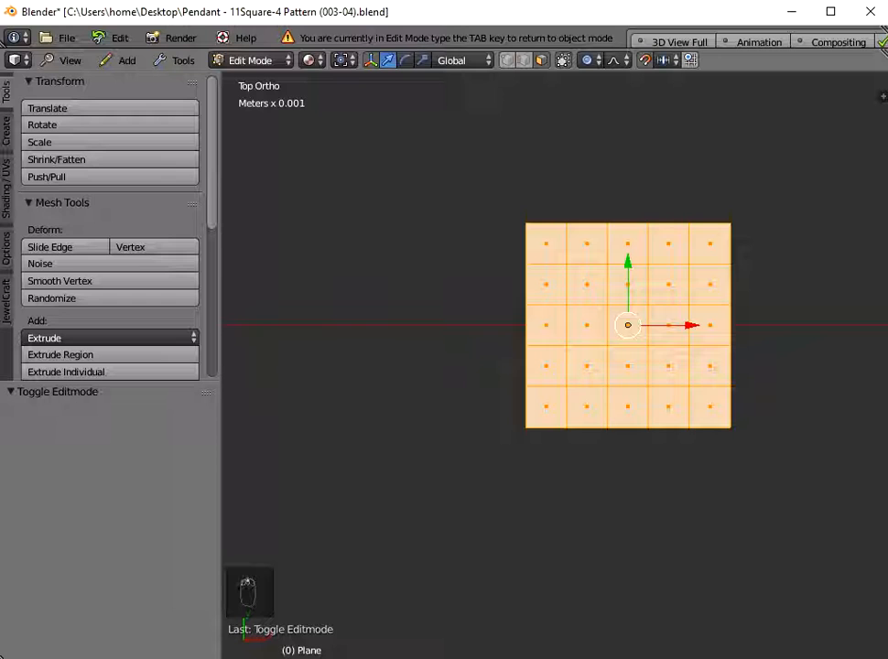
Step: Delete the four corner faces, the four mid-edge faces and the centre face of the plane's 5 by 5 grid, and return to object mode
{"action": "left_click", "coordinate": [709, 245]}
{"action": "left_click", "coordinate": [628, 244], "text": "shift"}
{"action": "left_click", "coordinate": [546, 243], "text": "shift"}
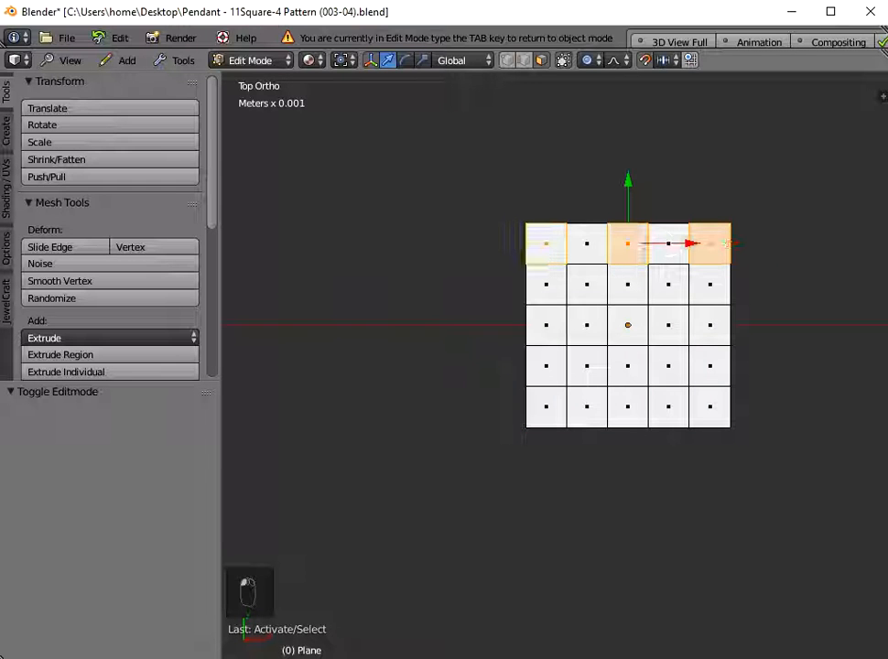
{"action": "left_click", "coordinate": [710, 325], "text": "shift"}
{"action": "left_click", "coordinate": [628, 325], "text": "shift"}
{"action": "left_click", "coordinate": [546, 325], "text": "shift"}
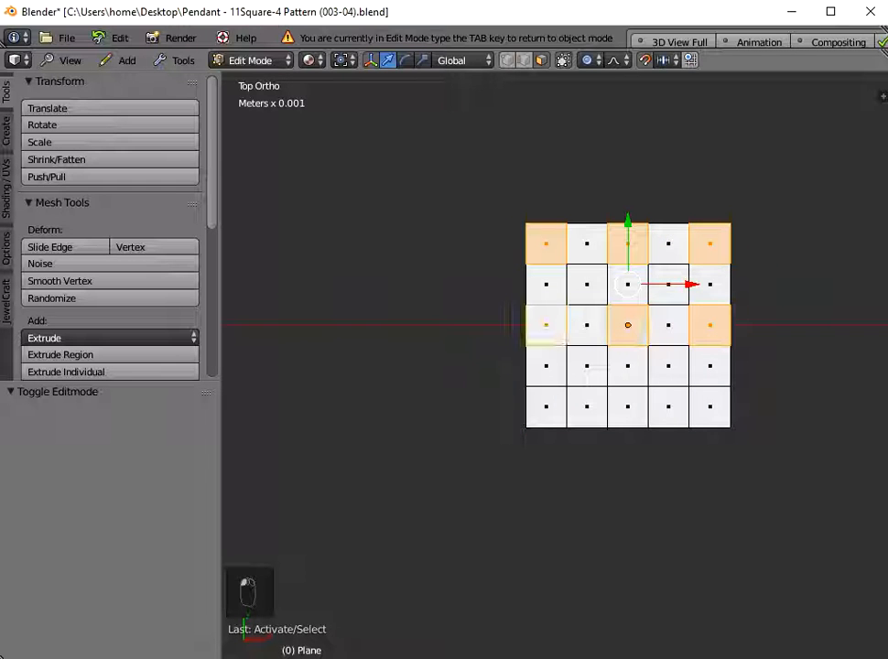
{"action": "left_click", "coordinate": [709, 406], "text": "shift"}
{"action": "left_click", "coordinate": [628, 406], "text": "shift"}
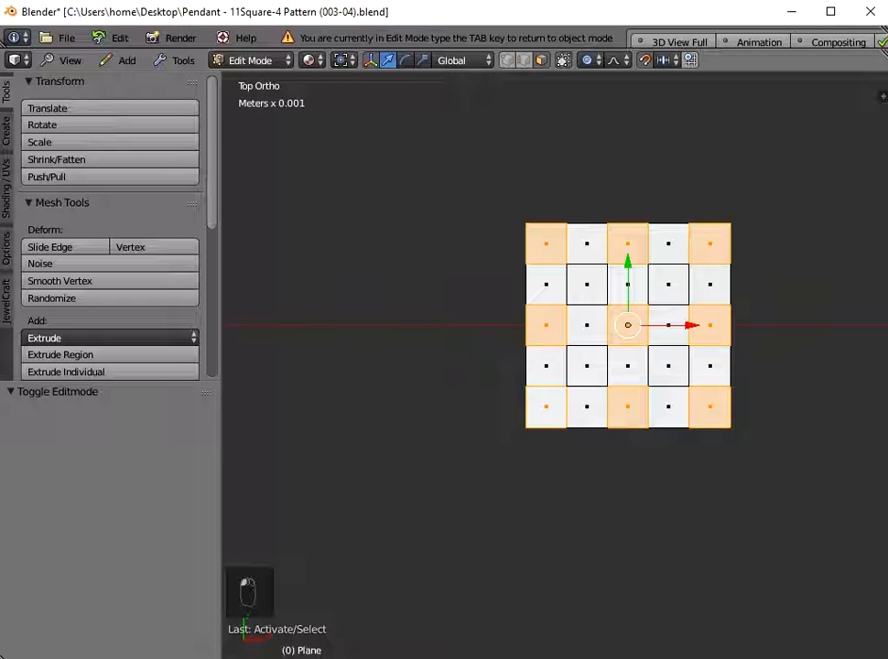
{"action": "key", "text": "x"}
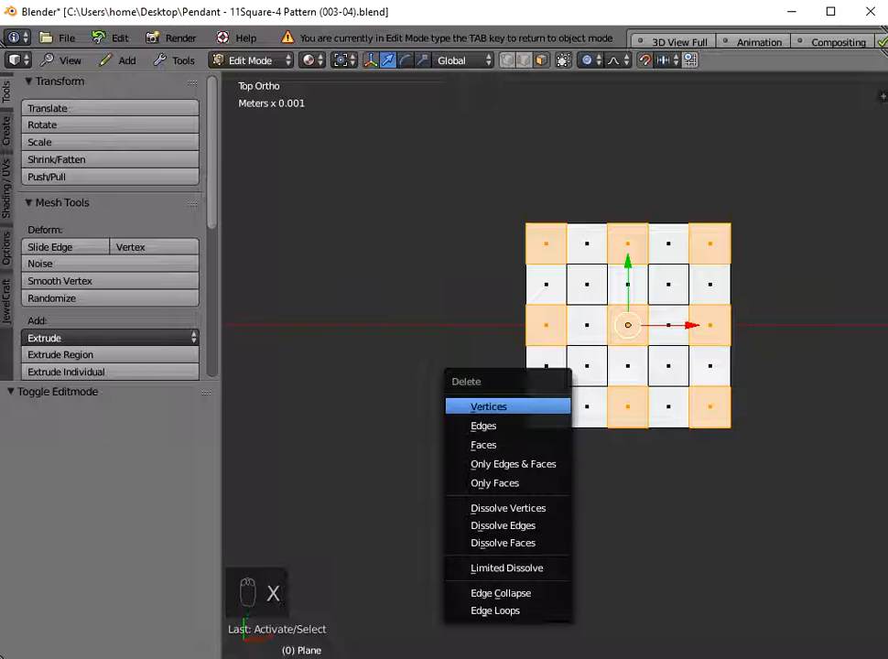
{"action": "left_click", "coordinate": [508, 446]}
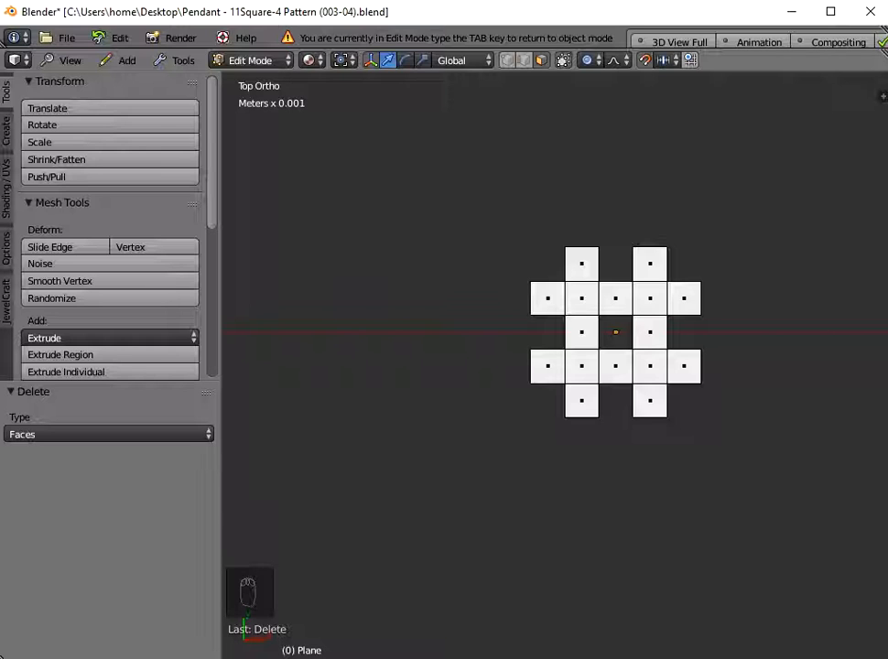
{"action": "scroll", "coordinate": [555, 366], "scroll_direction": "down", "scroll_amount": 4}
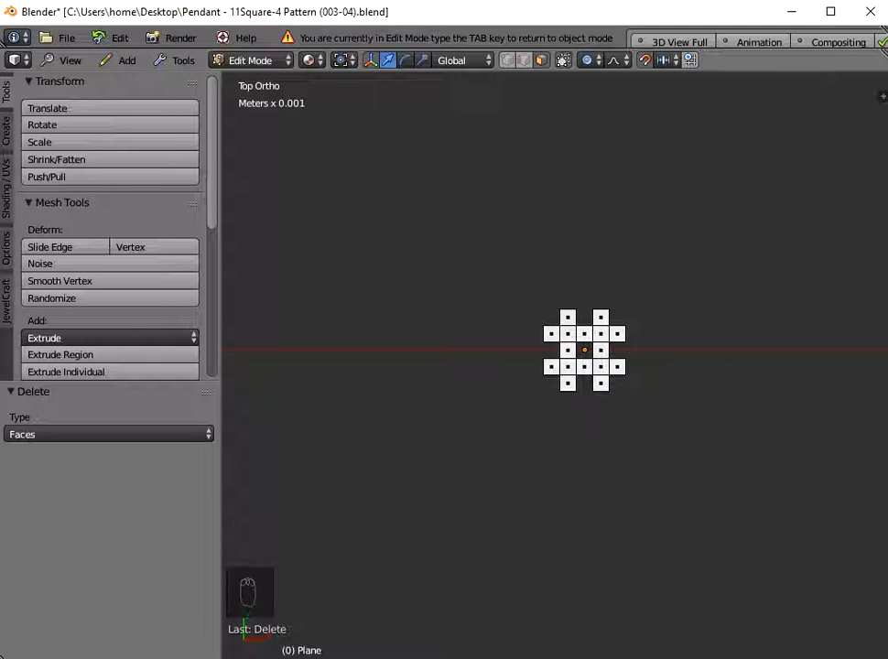
{"action": "key", "text": "Tab"}
{"action": "scroll", "coordinate": [274, 362], "scroll_direction": "down", "scroll_amount": 5}
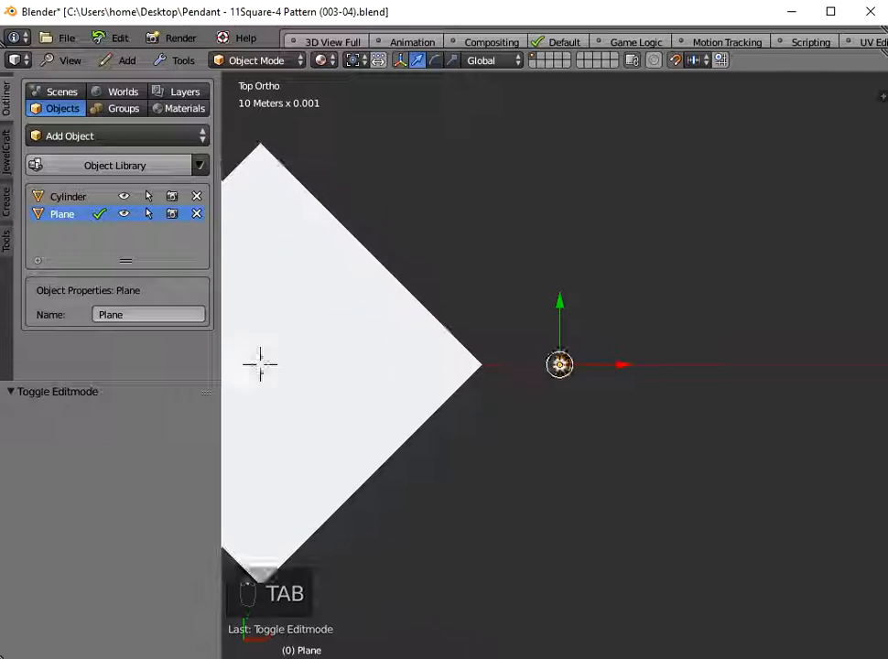
Step: Tessellate the perforated plane over the four-sided cylinder as base, using Fan fill mode and merging adjacent duplicate vertices
{"action": "middle_click_drag", "start_coordinate": [319, 364], "coordinate": [438, 393]}
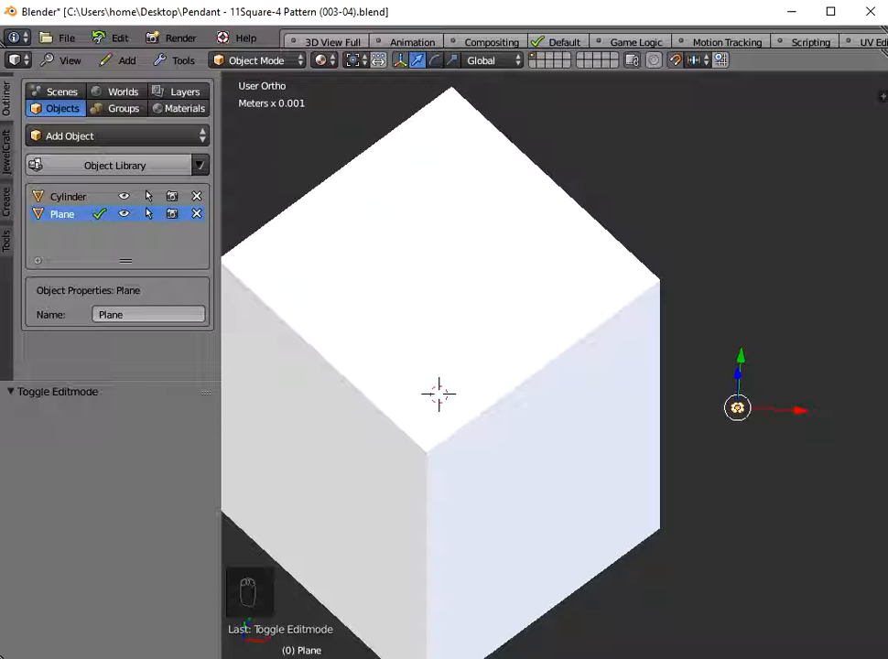
{"action": "right_click", "coordinate": [440, 394], "text": "shift"}
{"action": "scroll", "coordinate": [555, 365], "scroll_direction": "down", "scroll_amount": 3}
{"action": "middle_click_drag", "start_coordinate": [554, 365], "coordinate": [522, 337]}
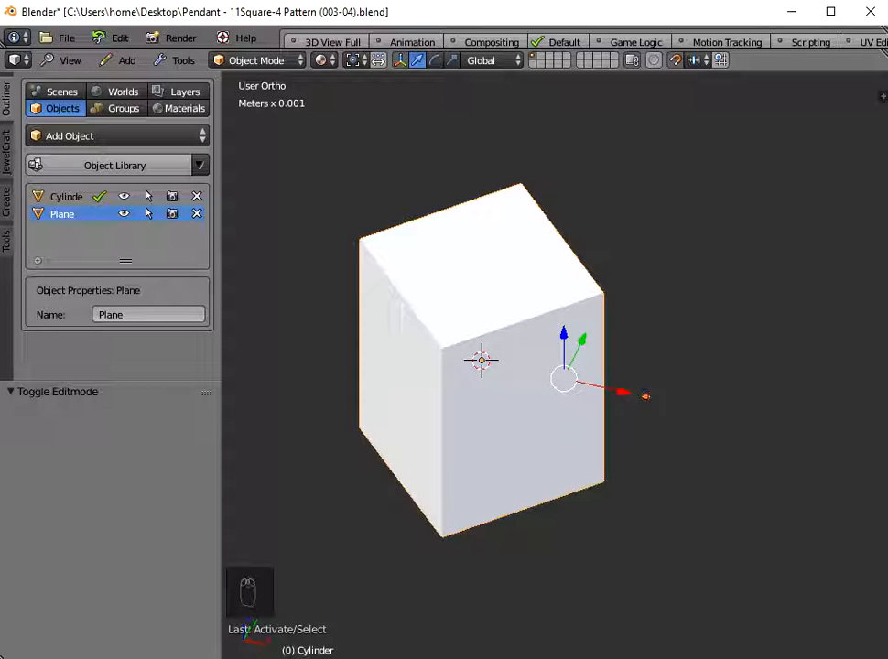
{"action": "left_click", "coordinate": [7, 201]}
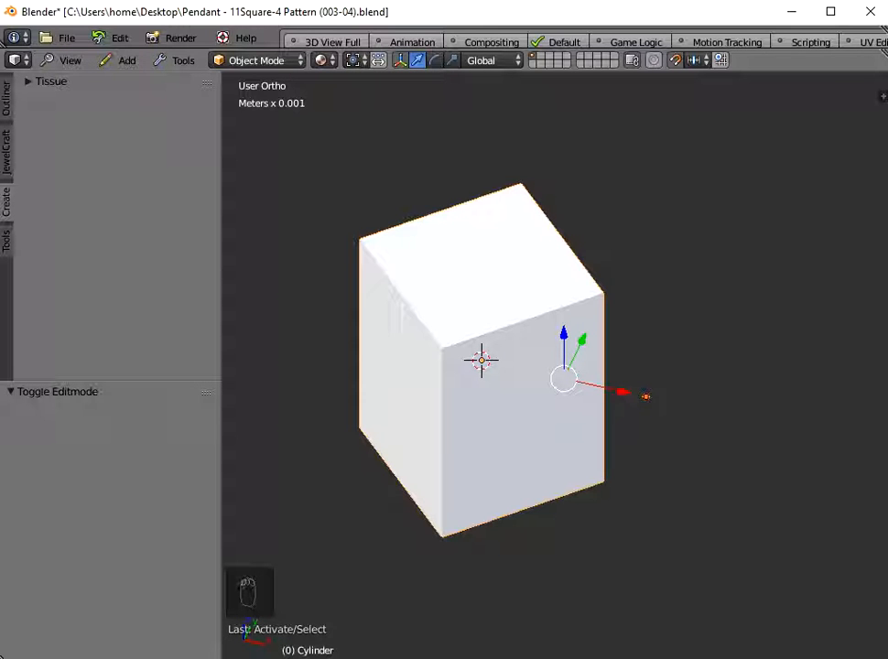
{"action": "left_click", "coordinate": [51, 80]}
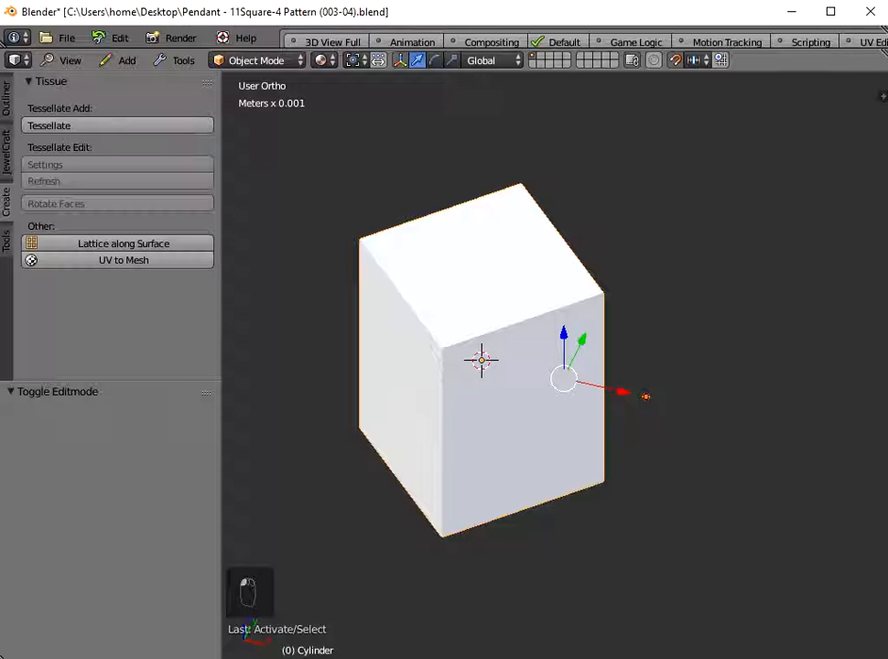
{"action": "left_click", "coordinate": [117, 125]}
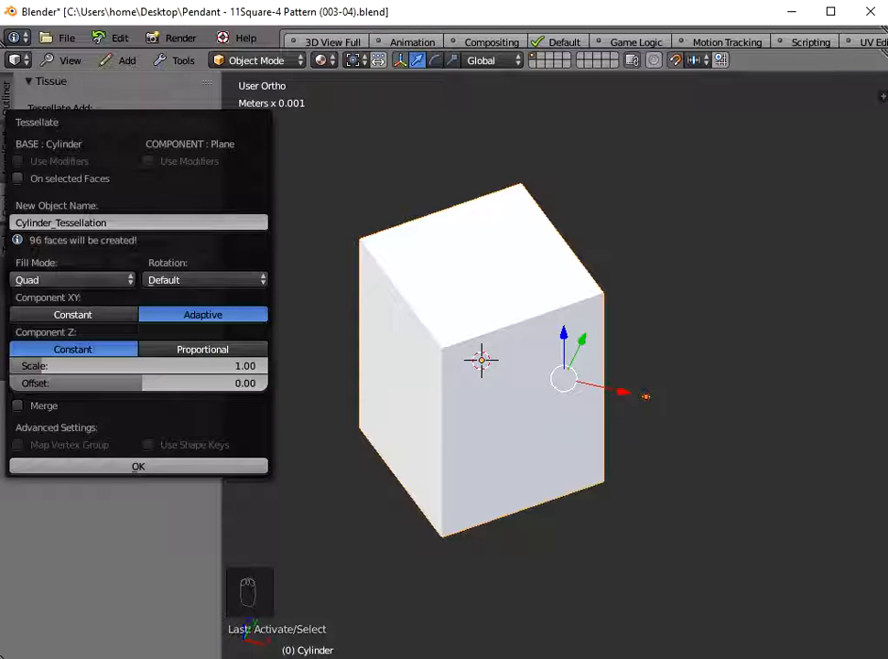
{"action": "left_click", "coordinate": [74, 280]}
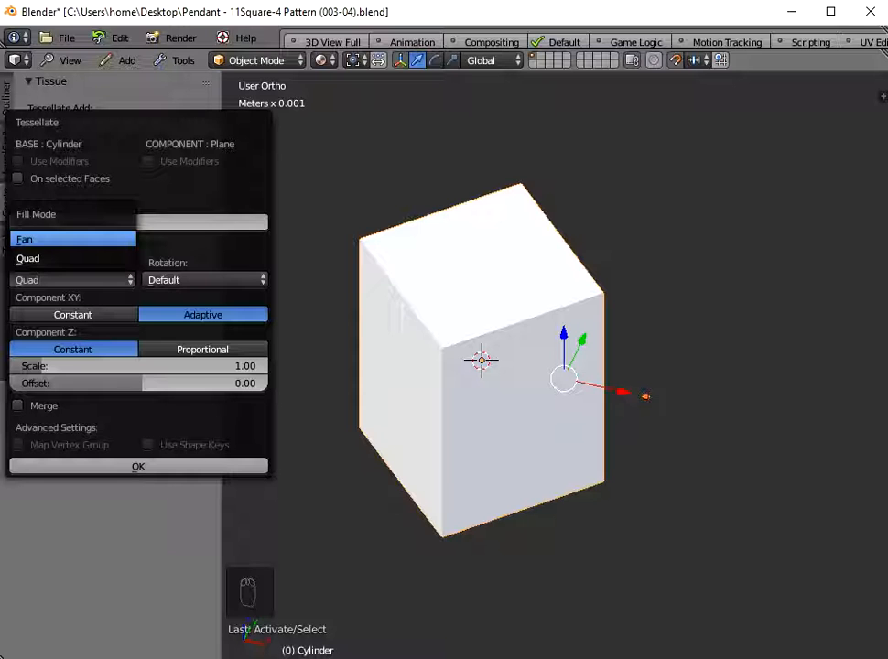
{"action": "left_click", "coordinate": [73, 239]}
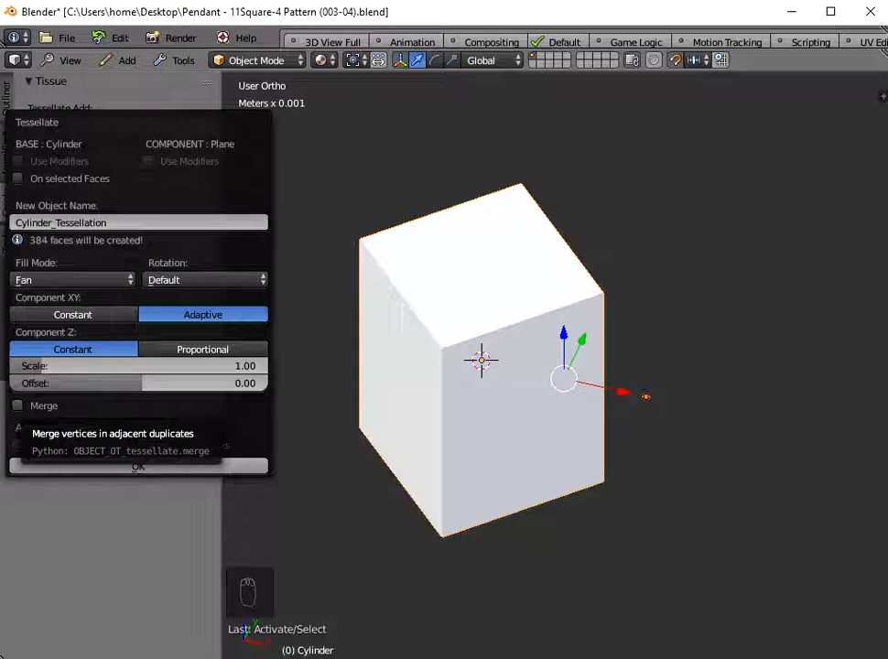
{"action": "left_click", "coordinate": [18, 406]}
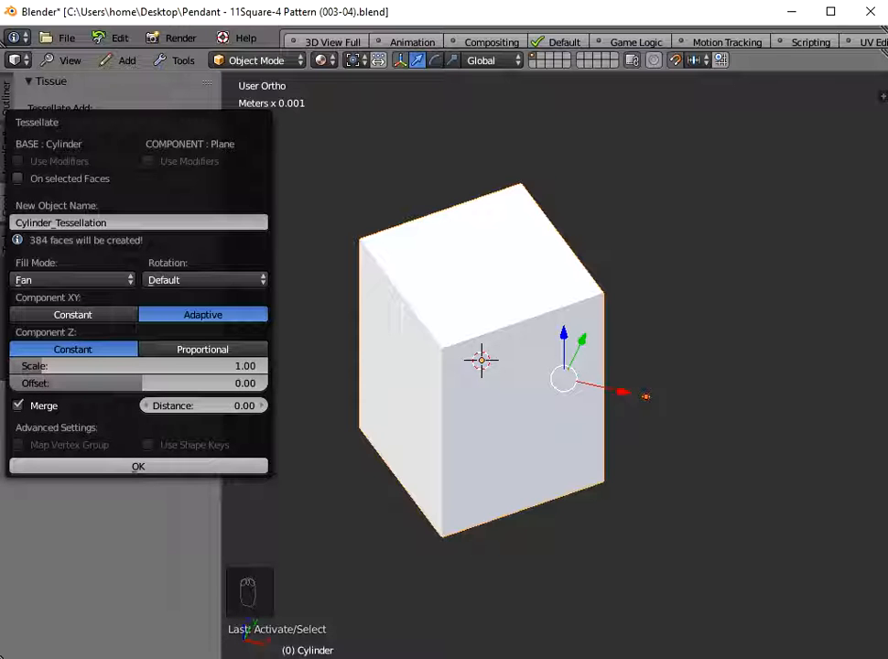
{"action": "key", "text": "Return"}
Step: Examine the tessellated mesh pattern on the cylinder's faces from several angles in edit mode, and return to object mode
{"action": "middle_click_drag", "start_coordinate": [645, 397], "coordinate": [670, 347]}
{"action": "scroll", "coordinate": [793, 321], "scroll_direction": "up", "scroll_amount": 4}
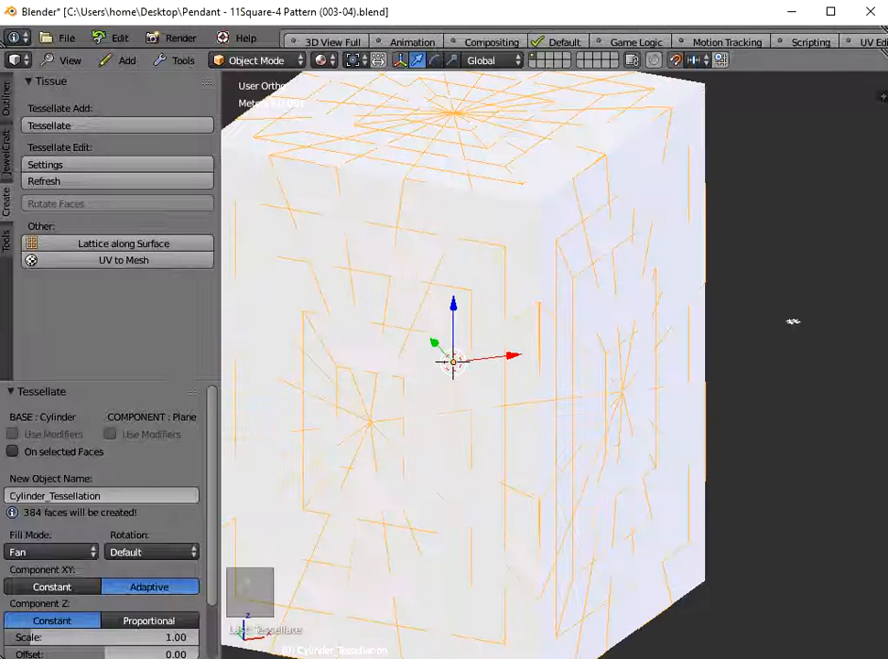
{"action": "scroll", "coordinate": [720, 336], "scroll_direction": "down", "scroll_amount": 3}
{"action": "key", "text": "Tab"}
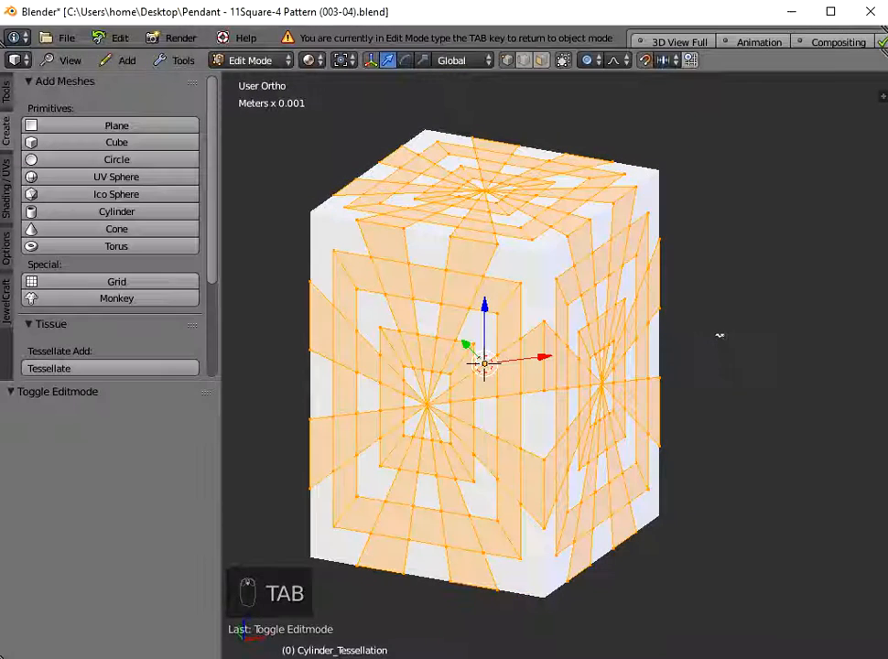
{"action": "middle_click_drag", "start_coordinate": [720, 335], "coordinate": [742, 309]}
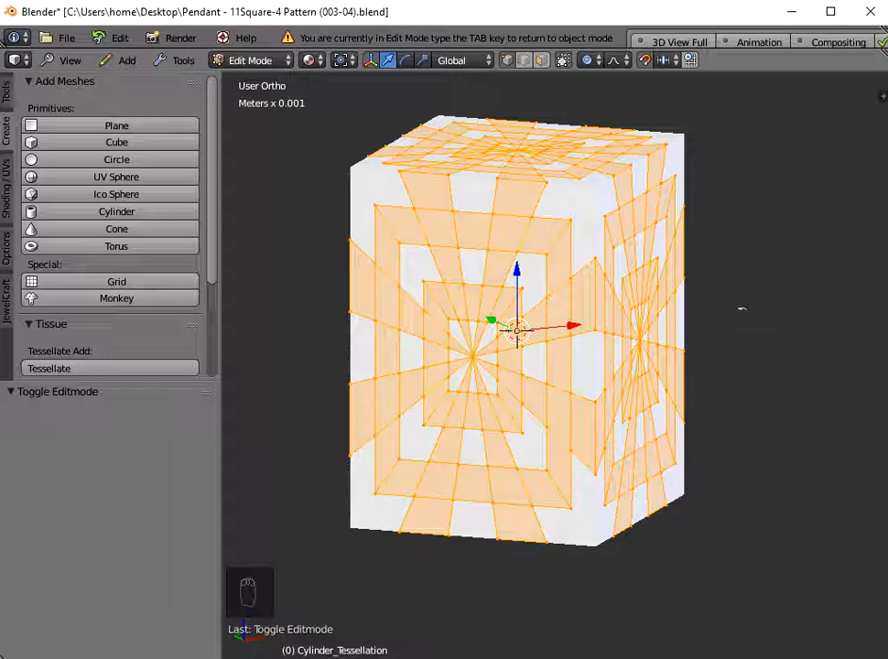
{"action": "mouse_move", "coordinate": [741, 308]}
{"action": "middle_mouse_down"}
{"action": "mouse_move", "coordinate": [718, 297]}
{"action": "mouse_move", "coordinate": [744, 307]}
{"action": "middle_mouse_up"}
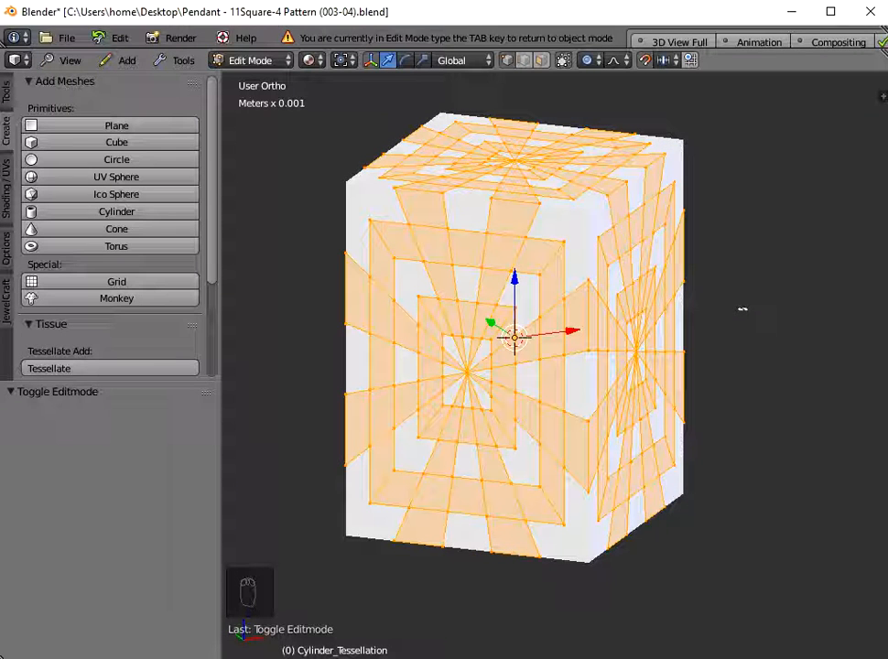
{"action": "middle_click_drag", "start_coordinate": [742, 308], "coordinate": [737, 327]}
{"action": "scroll", "coordinate": [685, 340], "scroll_direction": "down", "scroll_amount": 2}
{"action": "mouse_move", "coordinate": [686, 339]}
{"action": "middle_mouse_down"}
{"action": "mouse_move", "coordinate": [675, 382]}
{"action": "mouse_move", "coordinate": [681, 349]}
{"action": "middle_mouse_up"}
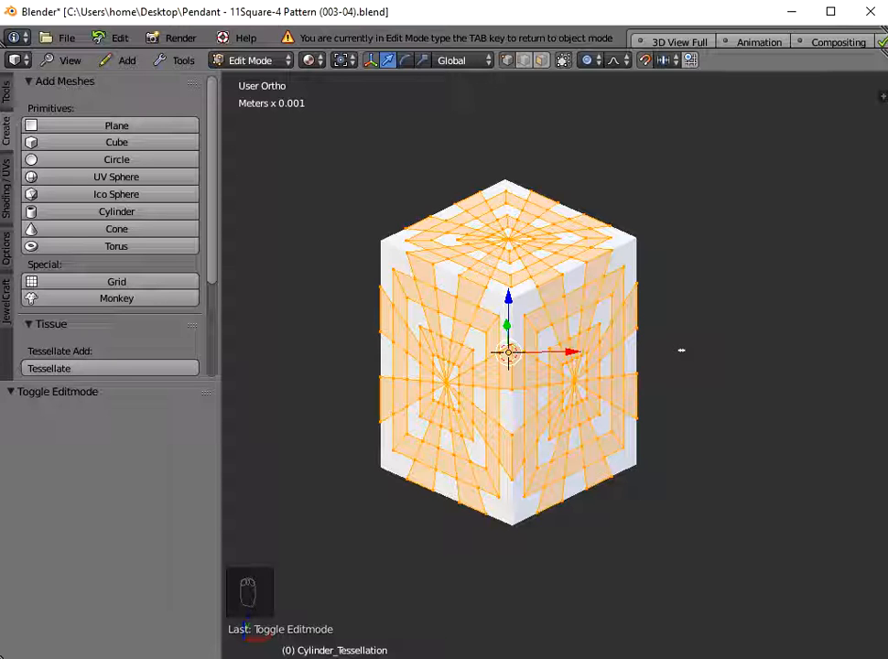
{"action": "scroll", "coordinate": [682, 351], "scroll_direction": "up", "scroll_amount": 3}
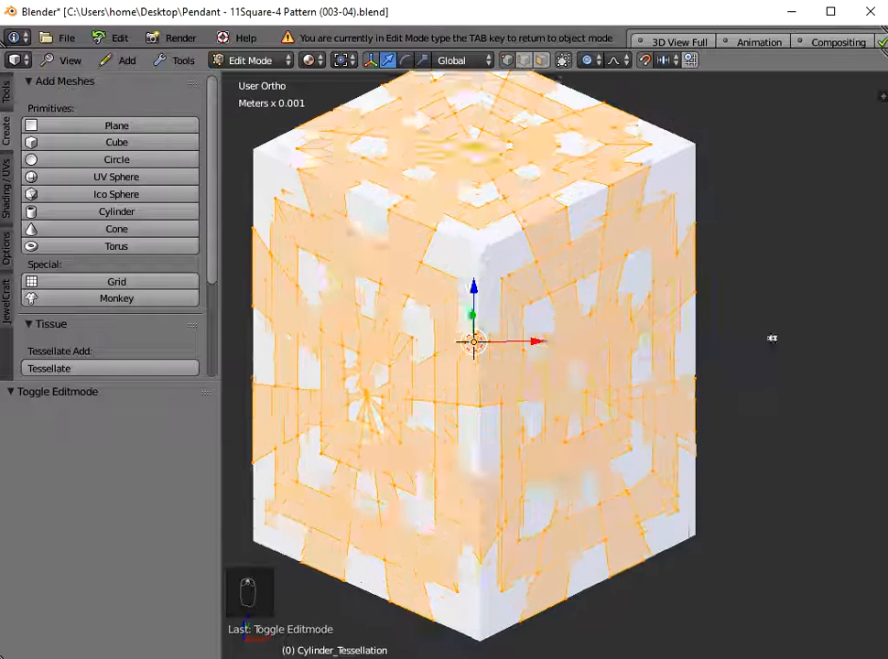
{"action": "scroll", "coordinate": [681, 351], "scroll_direction": "down", "scroll_amount": 3}
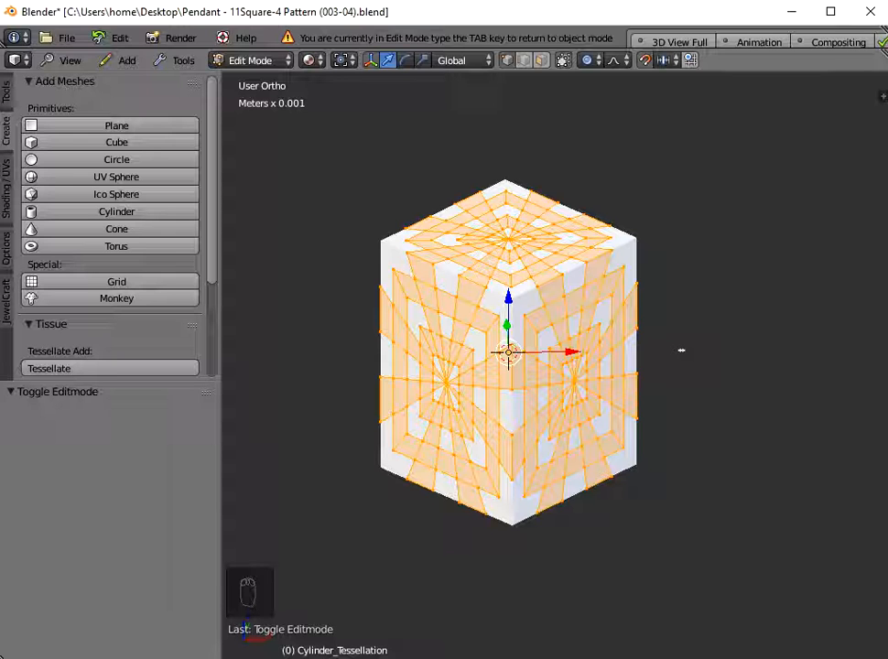
{"action": "key", "text": "Tab"}
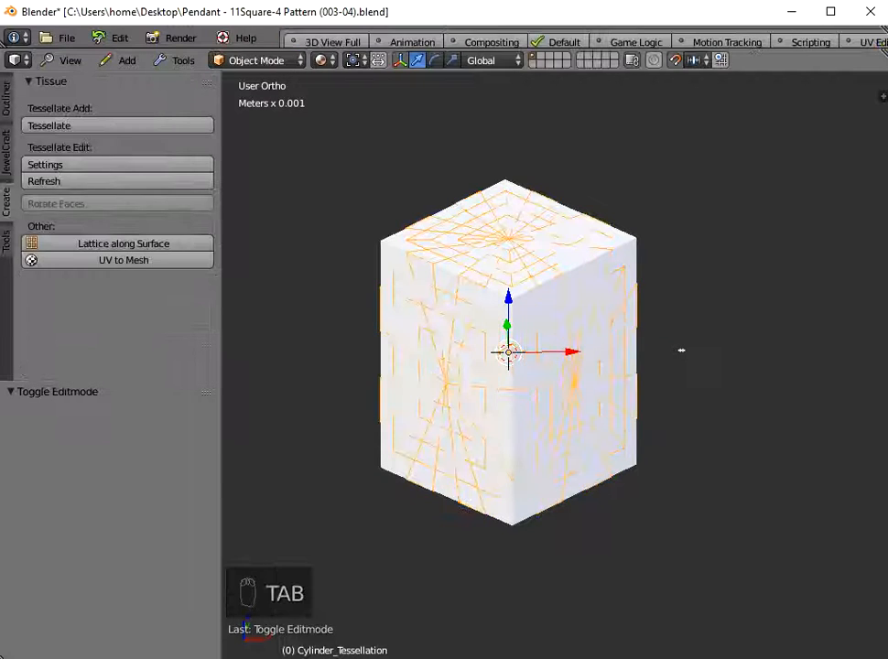
Step: Delete the original Cylinder object, keeping the tessellation and the plane
{"action": "left_click", "coordinate": [7, 98]}
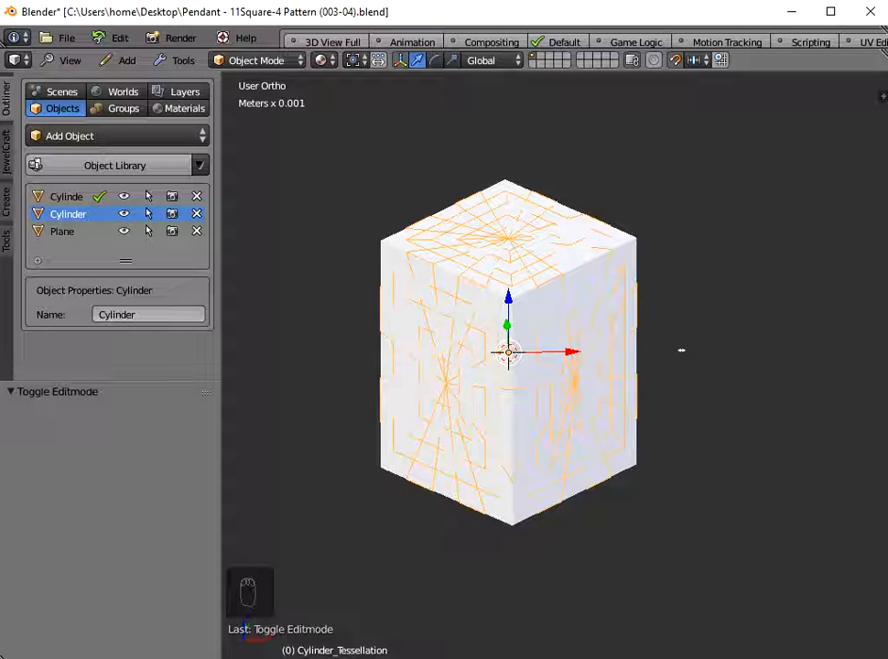
{"action": "left_click", "coordinate": [196, 214]}
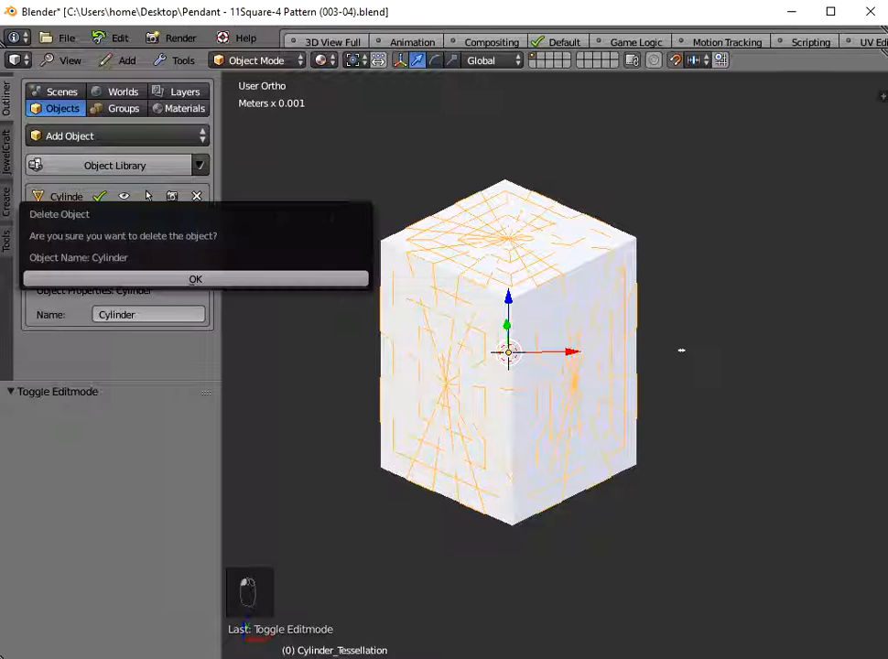
{"action": "left_click", "coordinate": [195, 278]}
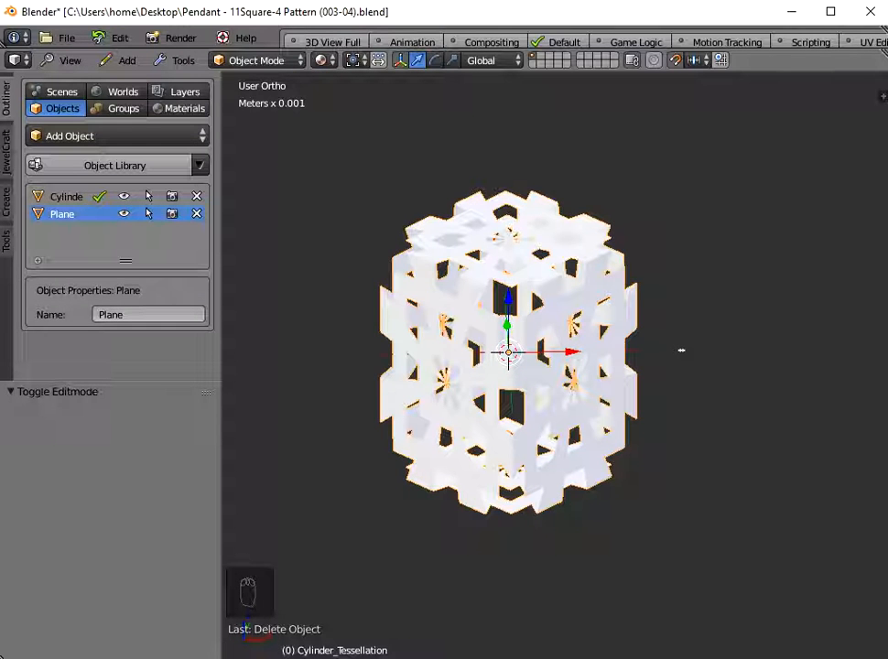
Step: Inspect the perforated tessellation close up, including the star-shaped openings at the centres of its faces
{"action": "mouse_move", "coordinate": [681, 349]}
{"action": "middle_mouse_down"}
{"action": "mouse_move", "coordinate": [682, 341]}
{"action": "mouse_move", "coordinate": [678, 400]}
{"action": "mouse_move", "coordinate": [684, 323]}
{"action": "mouse_move", "coordinate": [686, 331]}
{"action": "middle_mouse_up"}
{"action": "scroll", "coordinate": [686, 331], "scroll_direction": "up", "scroll_amount": 6}
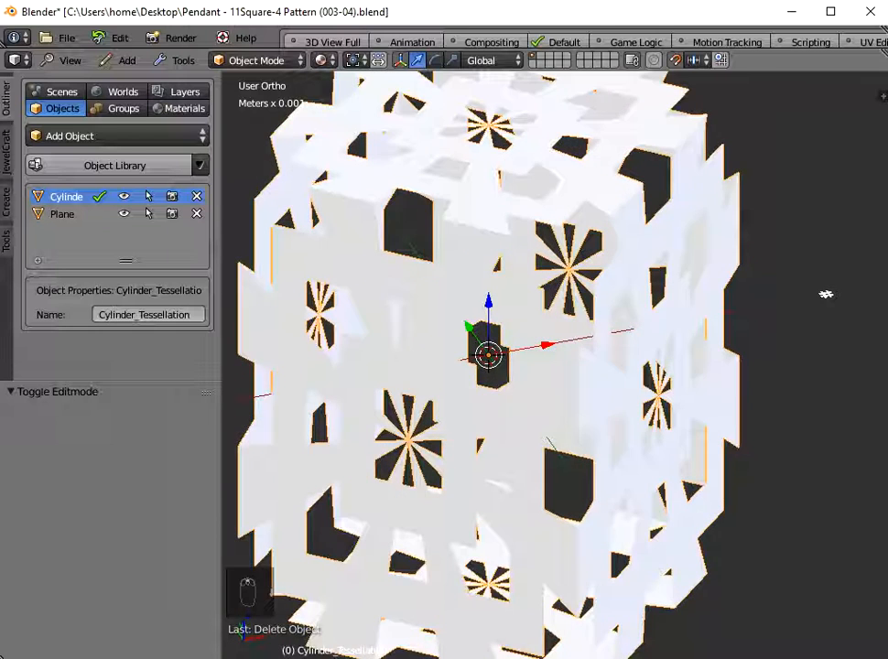
{"action": "scroll", "coordinate": [504, 339], "scroll_direction": "up", "scroll_amount": 5}
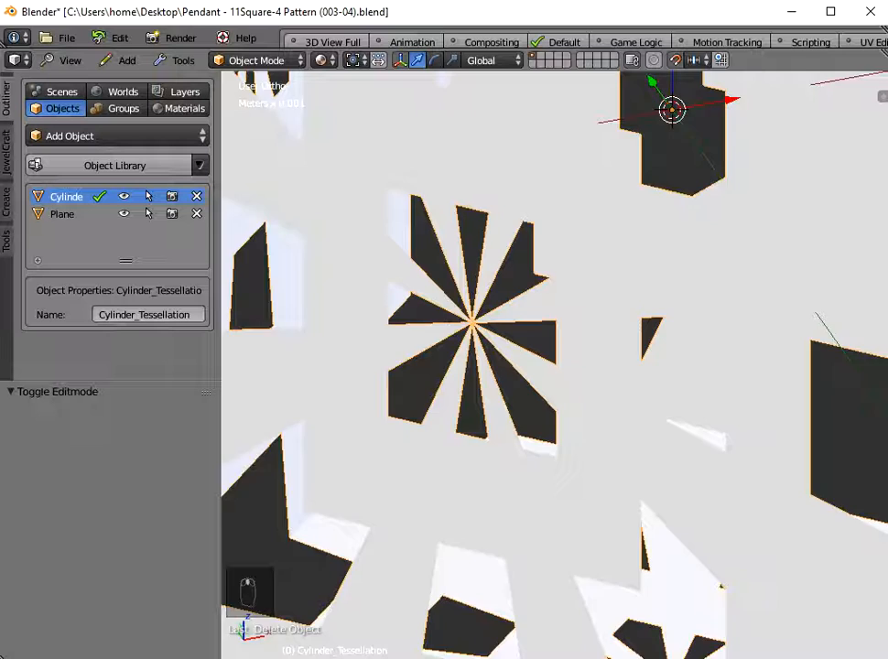
{"action": "scroll", "coordinate": [801, 652], "scroll_direction": "up", "scroll_amount": 1}
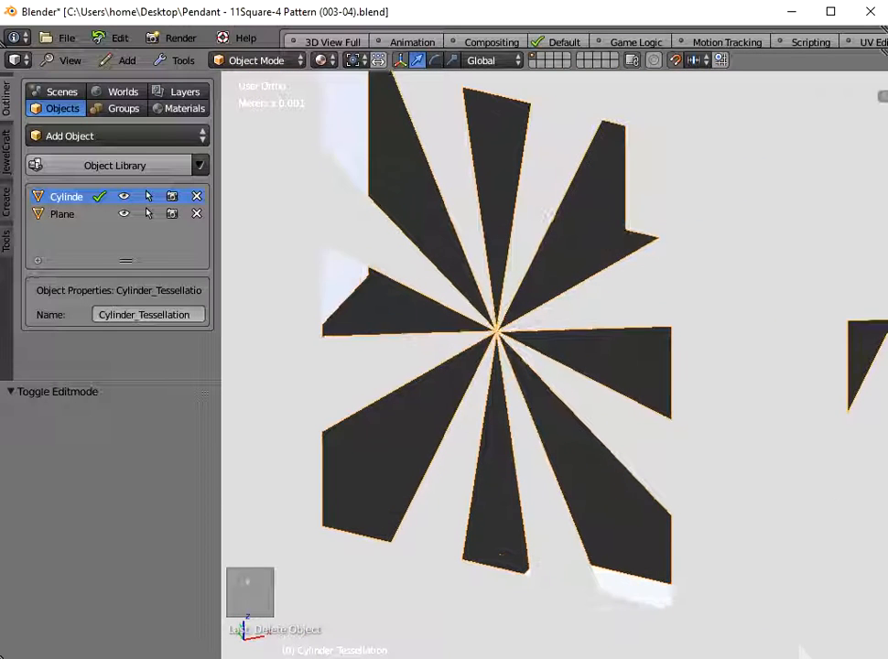
{"action": "scroll", "coordinate": [801, 652], "scroll_direction": "down", "scroll_amount": 1}
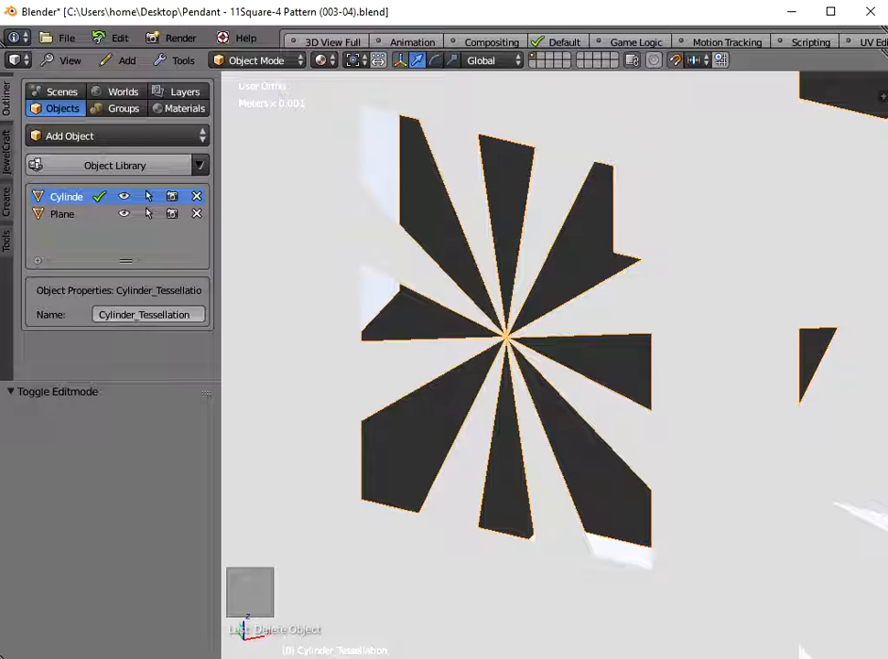
{"action": "scroll", "coordinate": [751, 293], "scroll_direction": "down", "scroll_amount": 8}
{"action": "middle_click_drag", "start_coordinate": [751, 293], "coordinate": [713, 297]}
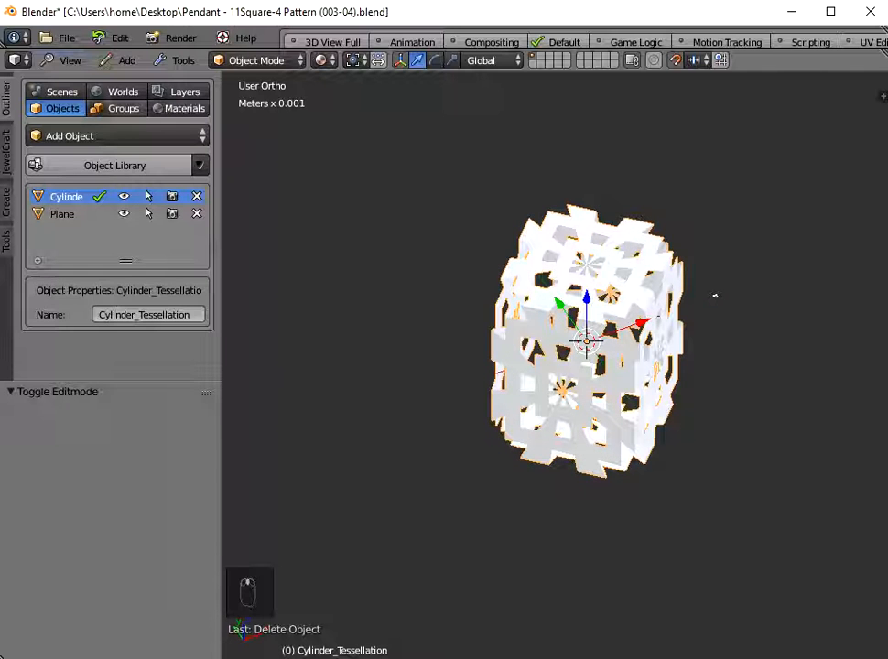
Step: Open the tessellation for mesh editing in the top view and clear the selection
{"action": "left_click", "coordinate": [69, 60]}
{"action": "left_click", "coordinate": [77, 208]}
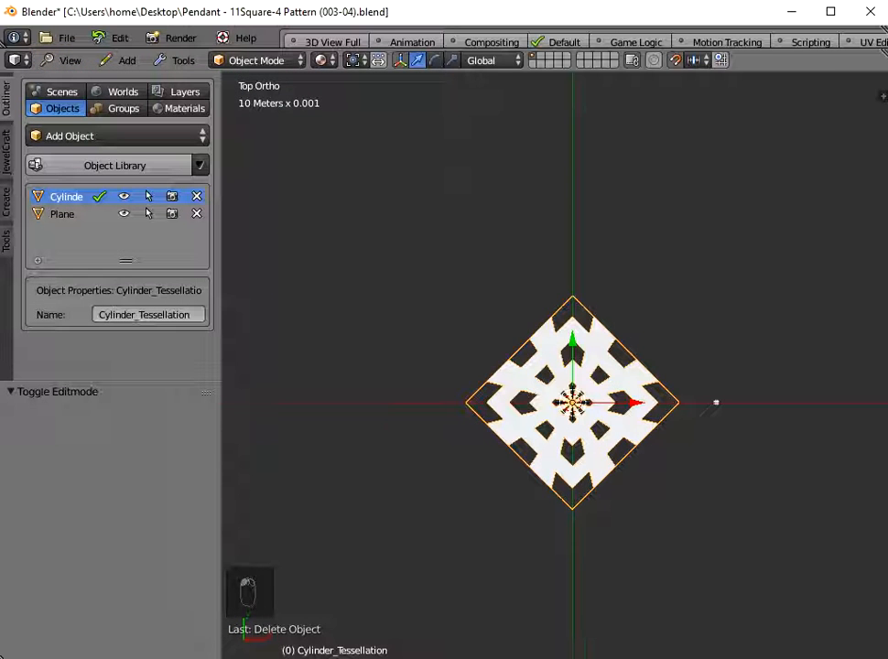
{"action": "scroll", "coordinate": [716, 402], "scroll_direction": "up", "scroll_amount": 3}
{"action": "middle_click_drag", "start_coordinate": [832, 428], "coordinate": [755, 321], "text": "shift"}
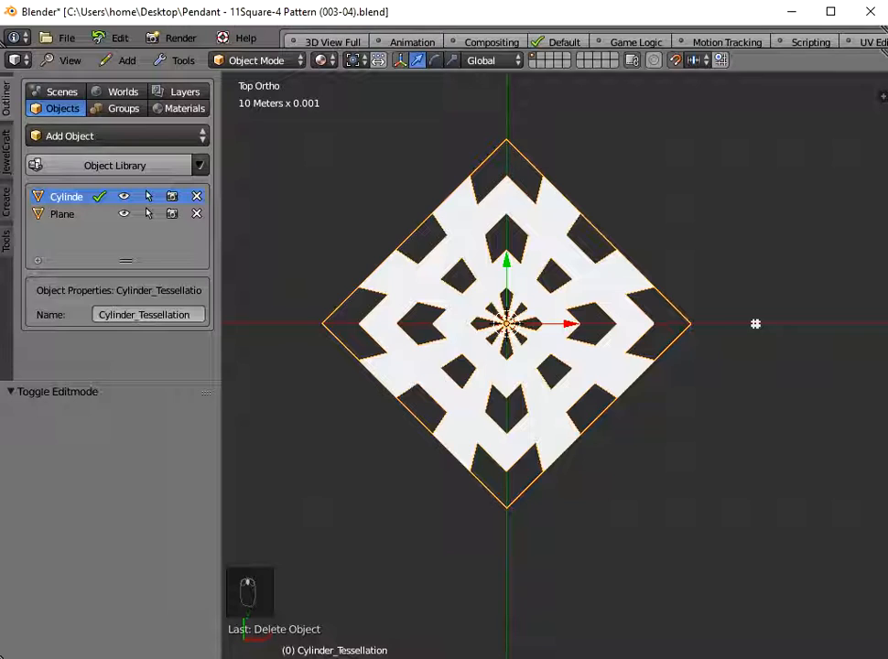
{"action": "key", "text": "Tab"}
{"action": "scroll", "coordinate": [554, 365], "scroll_direction": "up", "scroll_amount": 5}
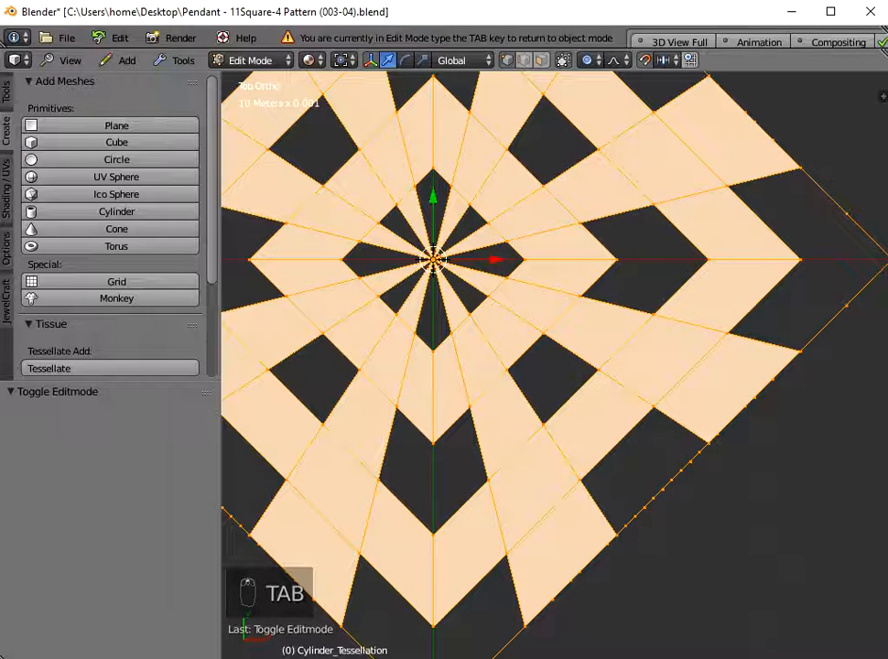
{"action": "key", "text": "a"}
{"action": "key", "text": "a"}
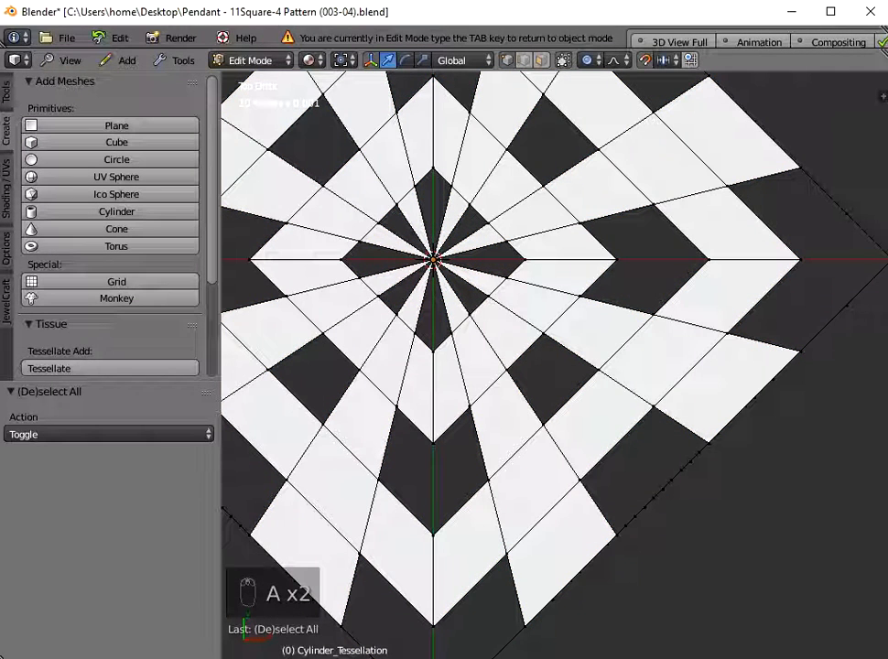
Step: Circle-select the centre of the tessellation's top face and delete the selected vertices
{"action": "key", "text": "c"}
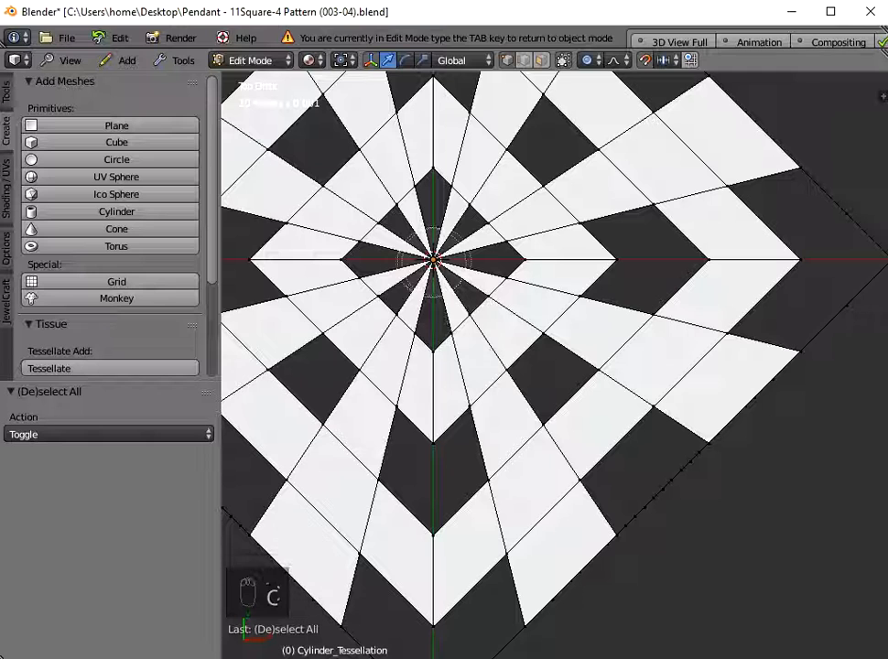
{"action": "left_click", "coordinate": [434, 261]}
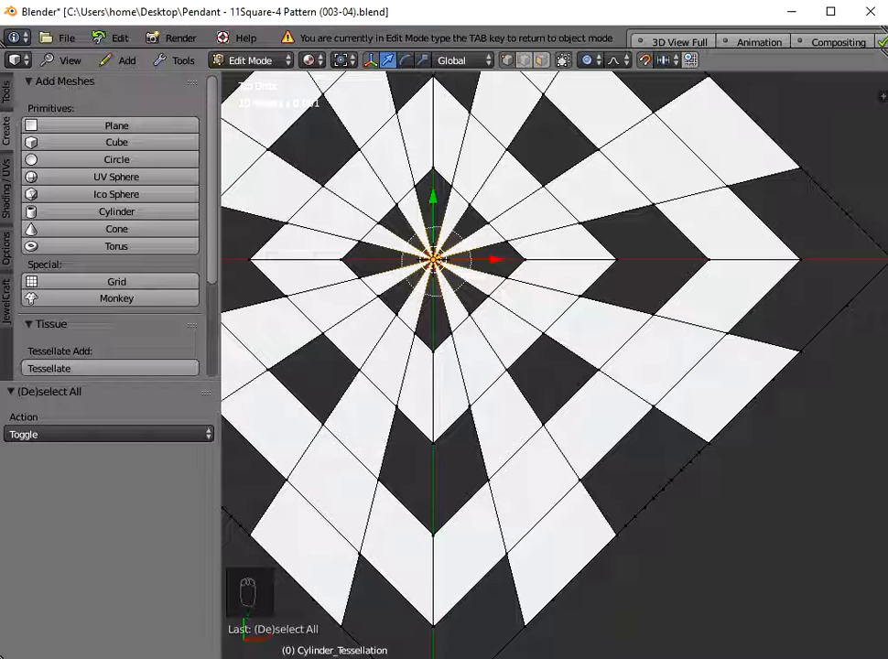
{"action": "right_click", "coordinate": [436, 261]}
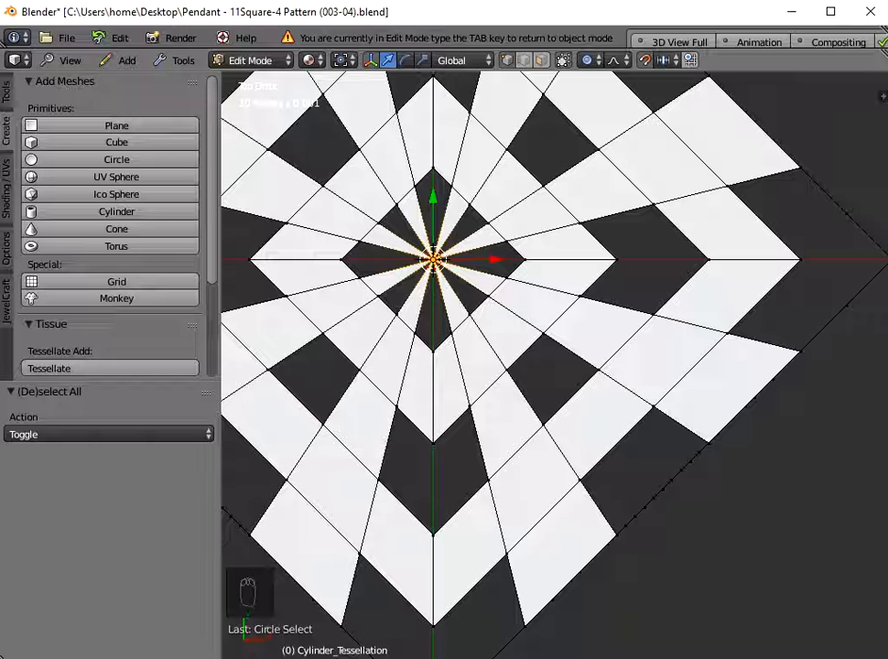
{"action": "key", "text": "x"}
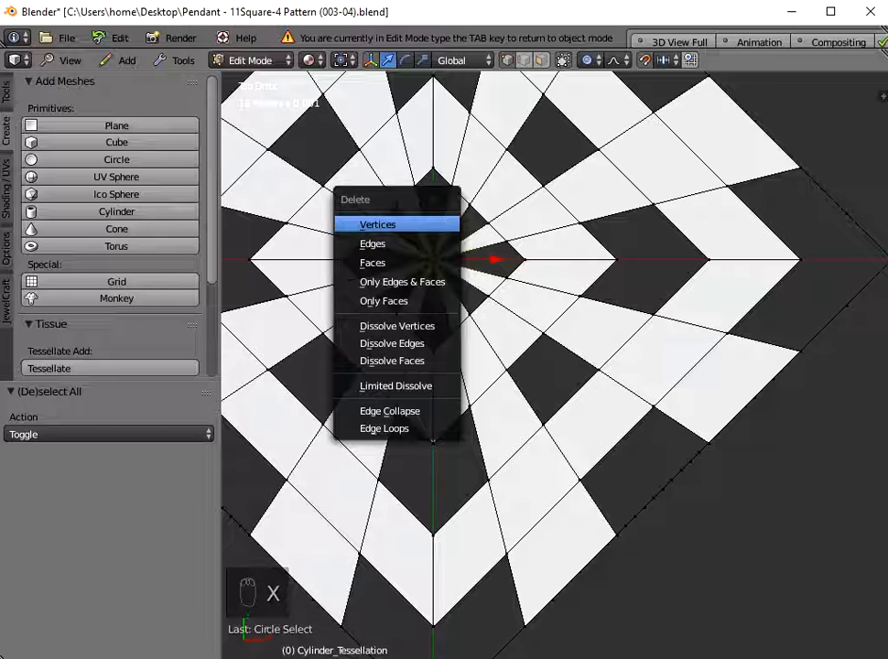
{"action": "key", "text": "Return"}
Step: Circle-select the centre of the tessellation's bottom face, grow the selection twice and delete the selected vertices
{"action": "key", "text": "c"}
{"action": "left_click", "coordinate": [434, 260]}
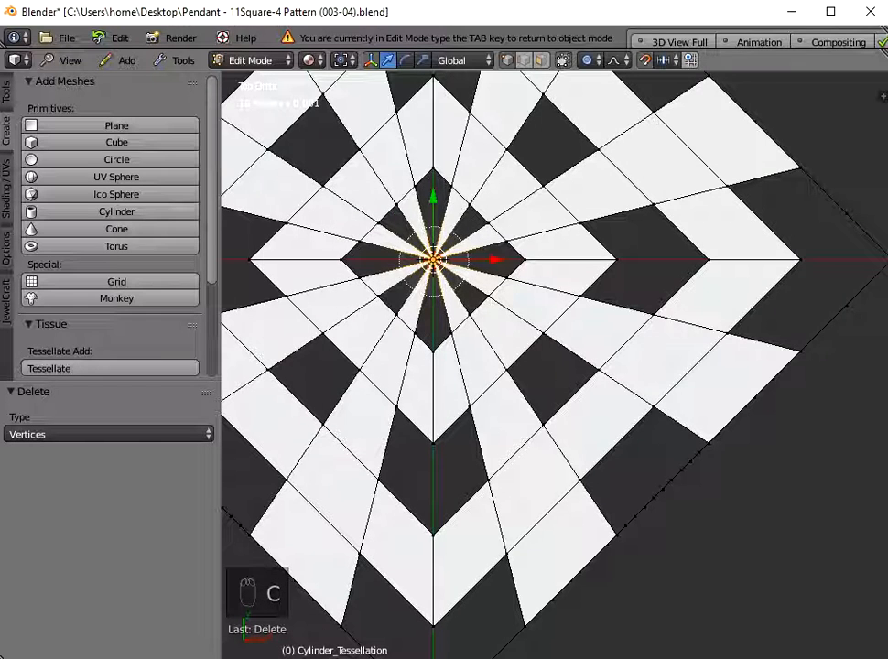
{"action": "right_click", "coordinate": [434, 260]}
{"action": "scroll", "coordinate": [795, 315], "scroll_direction": "down", "scroll_amount": 4}
{"action": "middle_click_drag", "start_coordinate": [794, 315], "coordinate": [627, 556]}
{"action": "scroll", "coordinate": [653, 638], "scroll_direction": "up", "scroll_amount": 3}
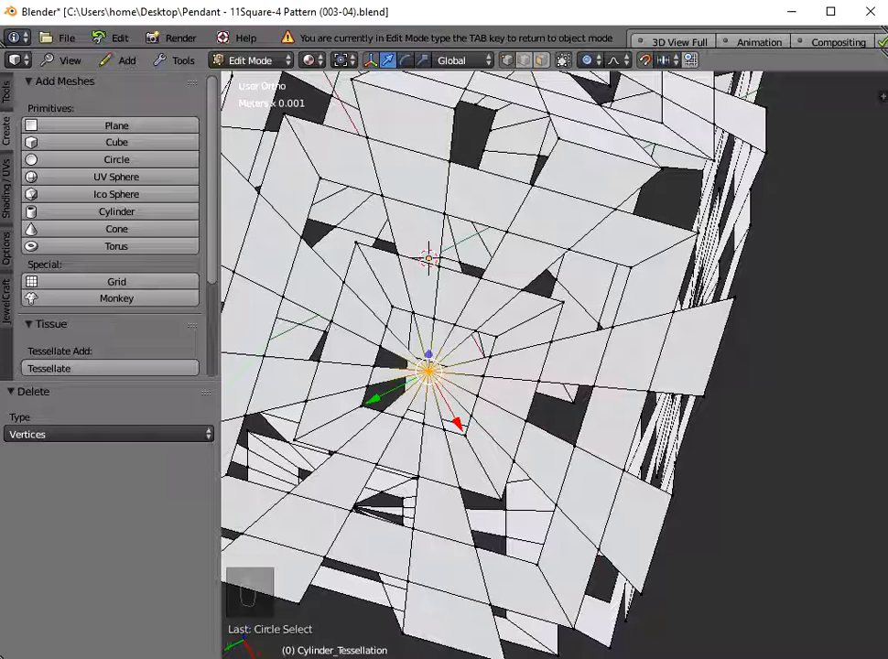
{"action": "key", "text": "ctrl+KP_Add"}
{"action": "key", "text": "ctrl+KP_Add"}
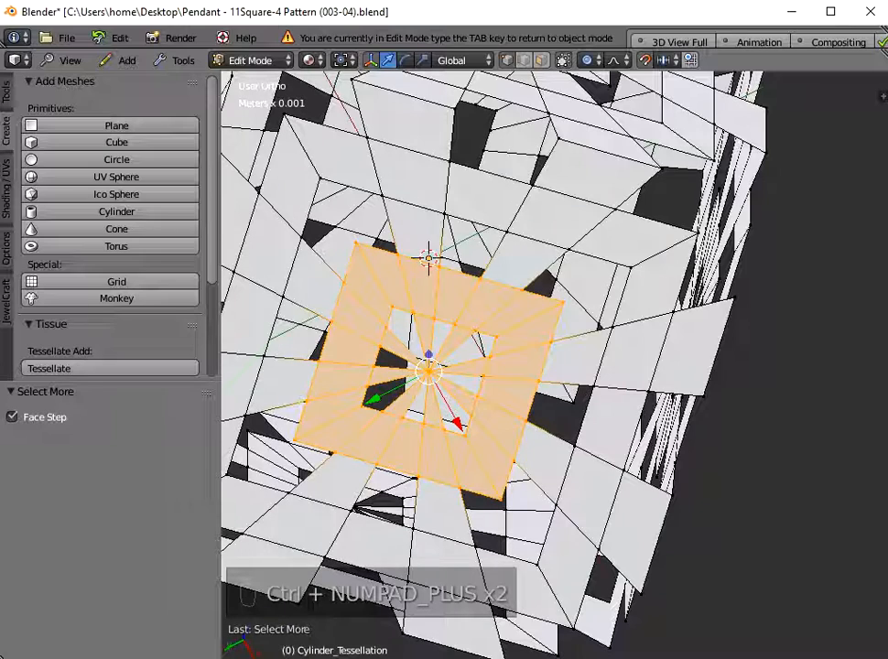
{"action": "middle_click_drag", "start_coordinate": [494, 430], "coordinate": [515, 429]}
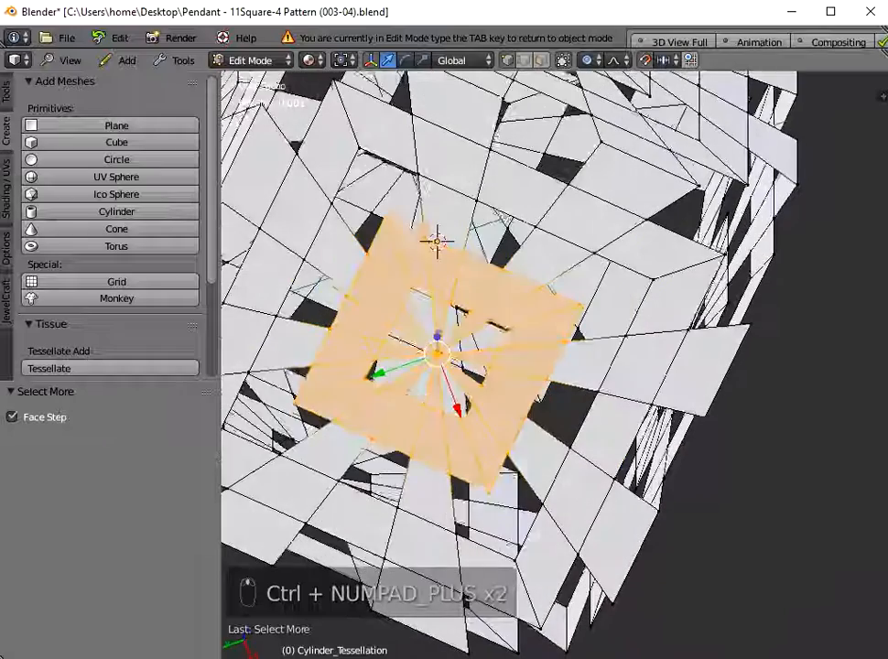
{"action": "scroll", "coordinate": [596, 601], "scroll_direction": "down", "scroll_amount": 2}
{"action": "middle_click_drag", "start_coordinate": [595, 600], "coordinate": [583, 573]}
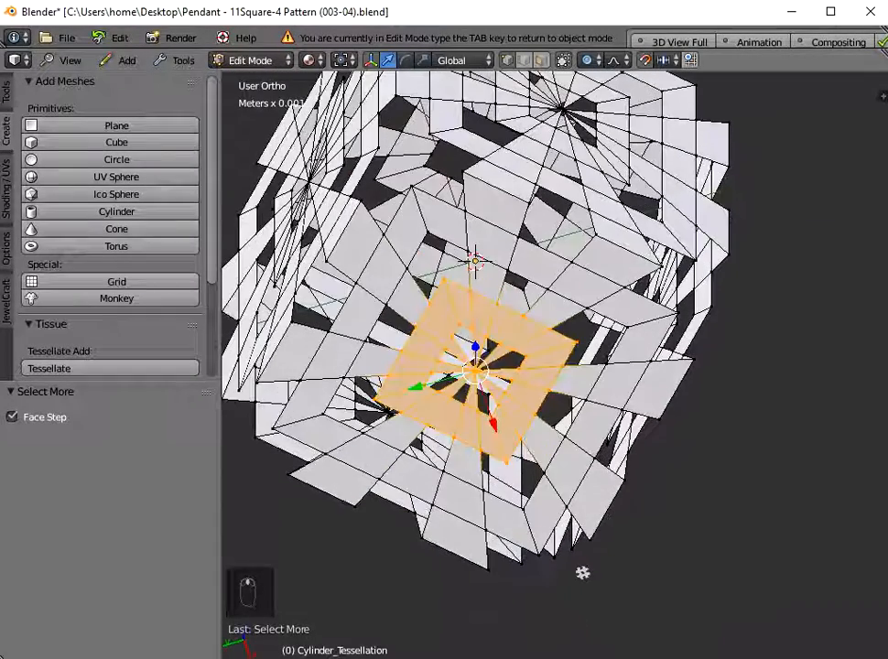
{"action": "key", "text": "x"}
{"action": "left_click", "coordinate": [513, 403]}
Step: In the front view, circle-select the centres of the two front side faces and delete their vertices
{"action": "middle_click_drag", "start_coordinate": [513, 404], "coordinate": [563, 541]}
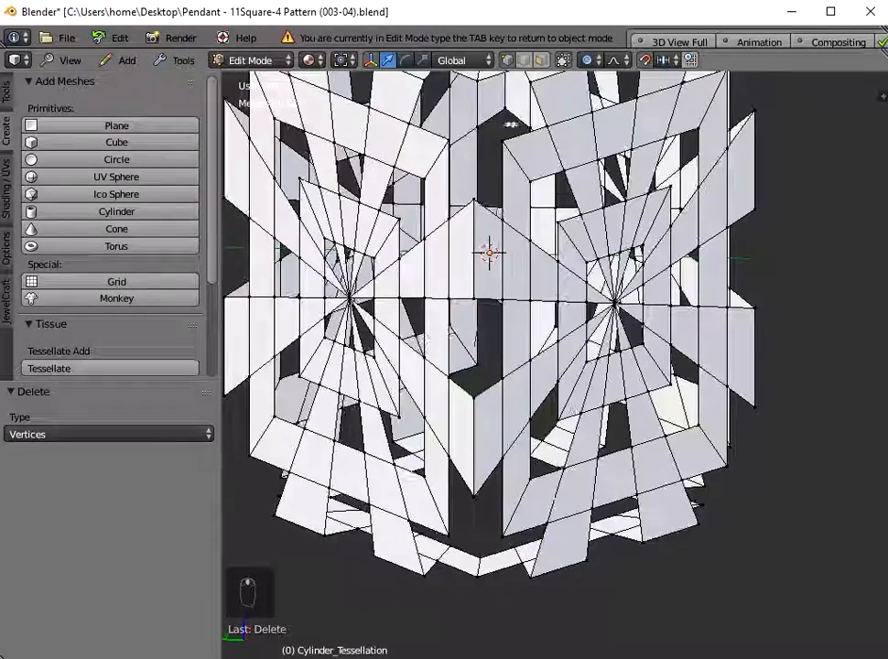
{"action": "left_click", "coordinate": [64, 60]}
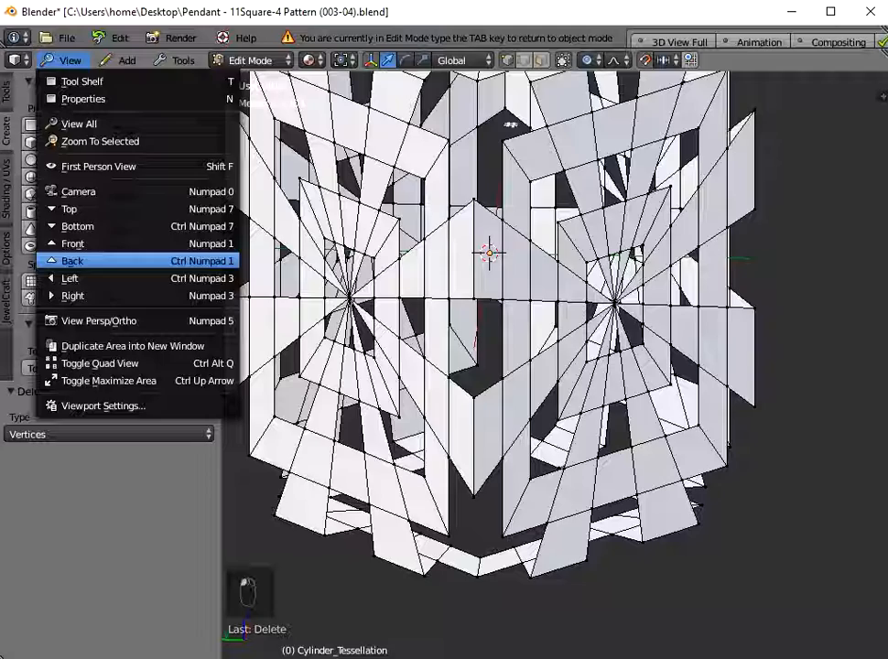
{"action": "left_click", "coordinate": [73, 245]}
{"action": "scroll", "coordinate": [548, 184], "scroll_direction": "down", "scroll_amount": 1}
{"action": "middle_click_drag", "start_coordinate": [549, 183], "coordinate": [549, 235], "text": "shift"}
{"action": "scroll", "coordinate": [519, 329], "scroll_direction": "up", "scroll_amount": 2}
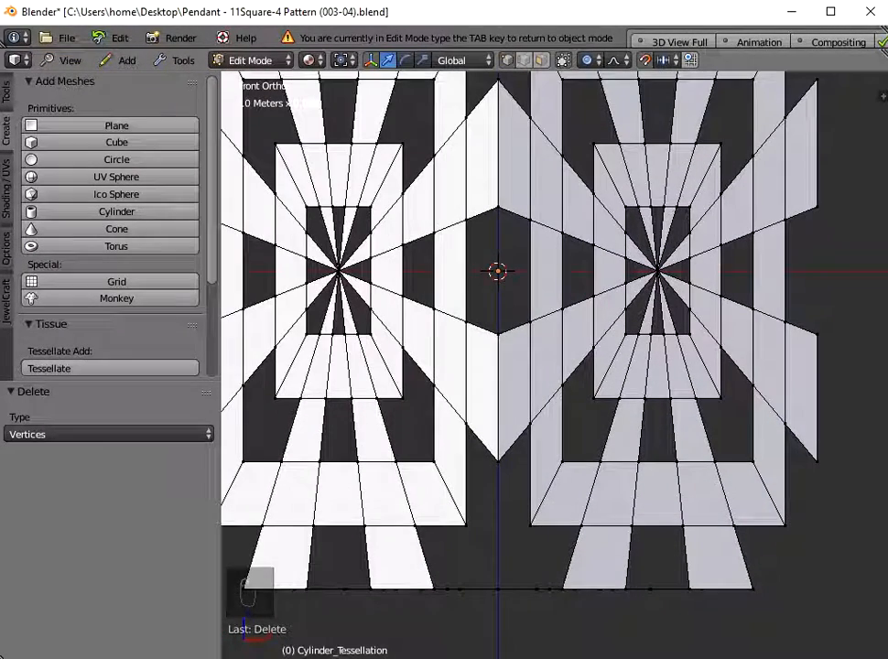
{"action": "key", "text": "c"}
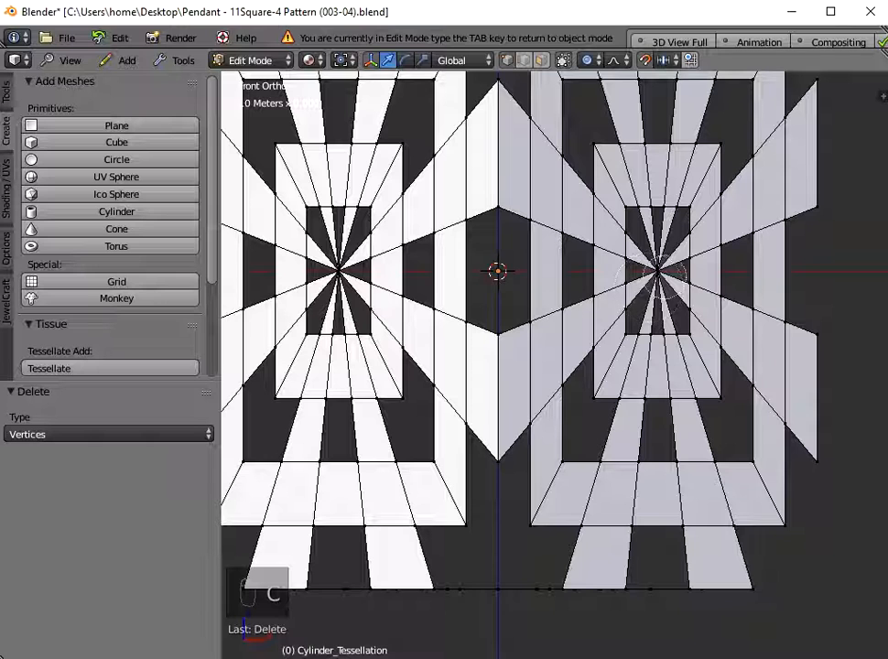
{"action": "left_click", "coordinate": [657, 272]}
{"action": "right_click", "coordinate": [657, 271]}
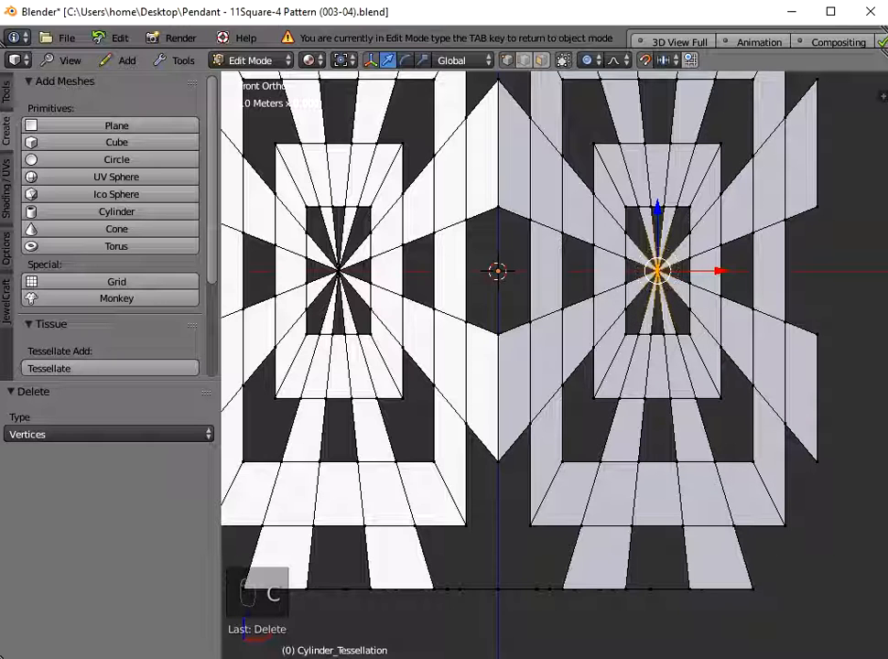
{"action": "left_click", "coordinate": [339, 272]}
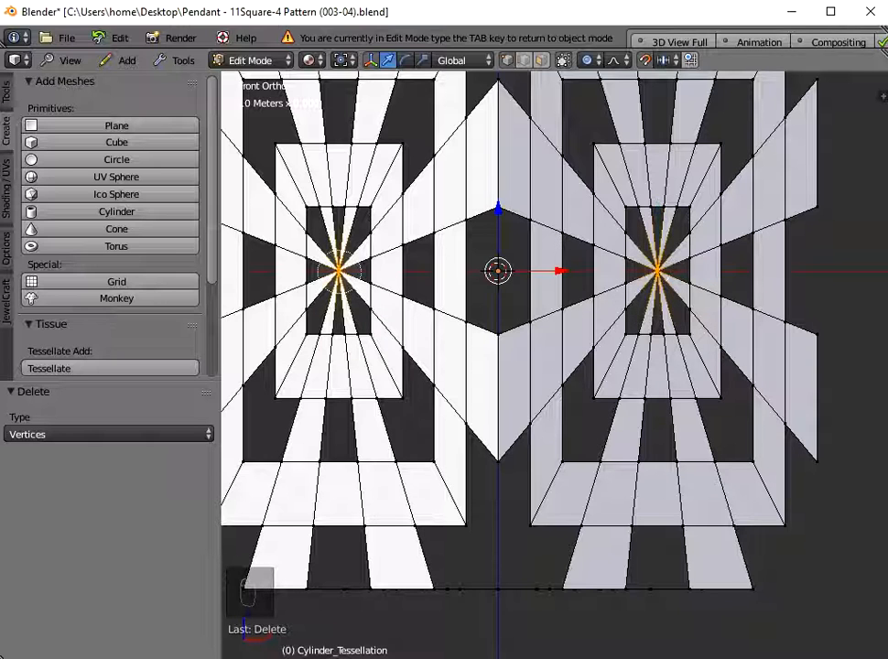
{"action": "right_click", "coordinate": [339, 272]}
{"action": "key", "text": "x"}
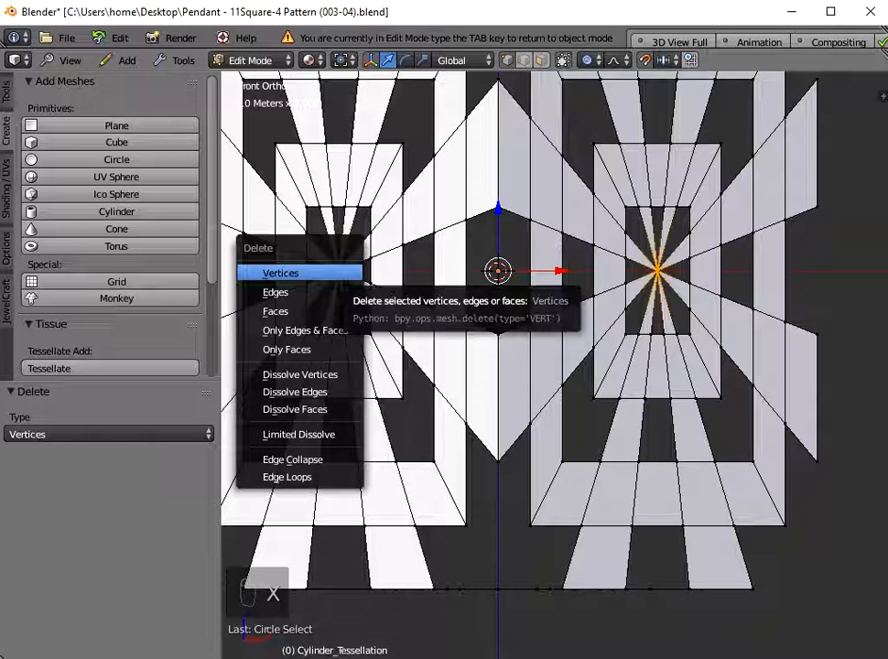
{"action": "left_click", "coordinate": [280, 273]}
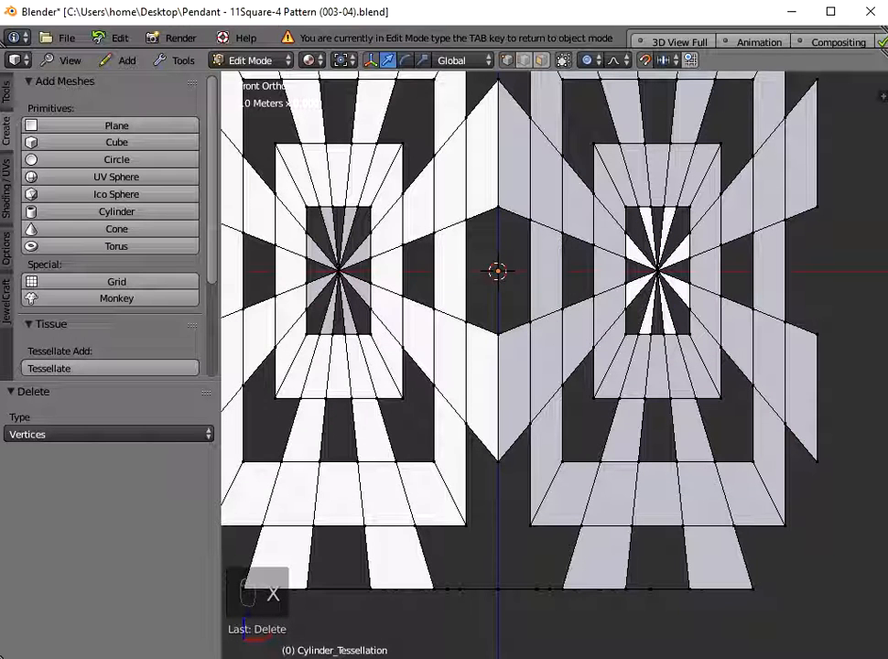
Step: Circle-select the centres of the two rear side faces through the front openings and delete their vertices
{"action": "key", "text": "c"}
{"action": "left_click", "coordinate": [658, 271]}
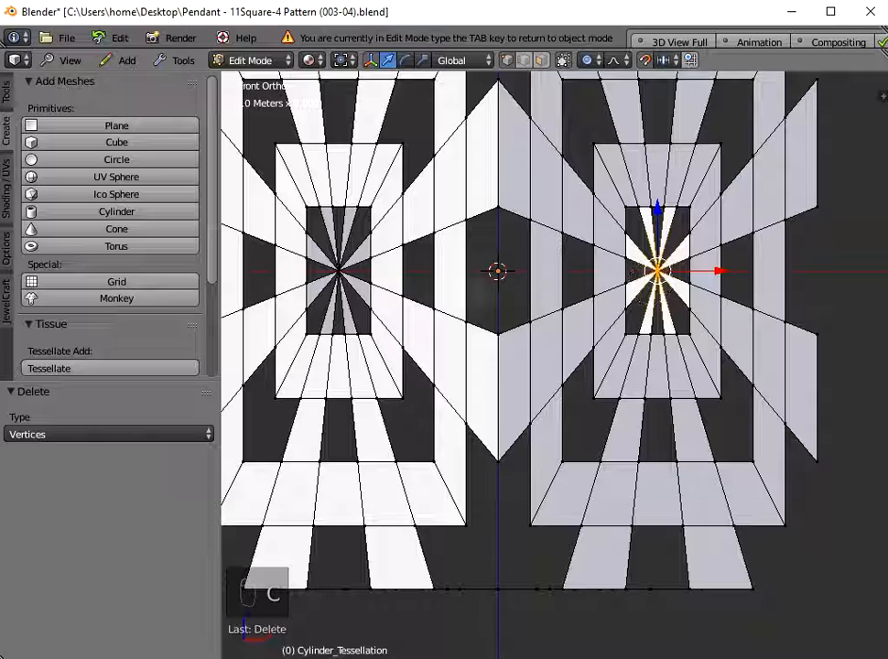
{"action": "left_click", "coordinate": [339, 271]}
{"action": "right_click", "coordinate": [337, 267]}
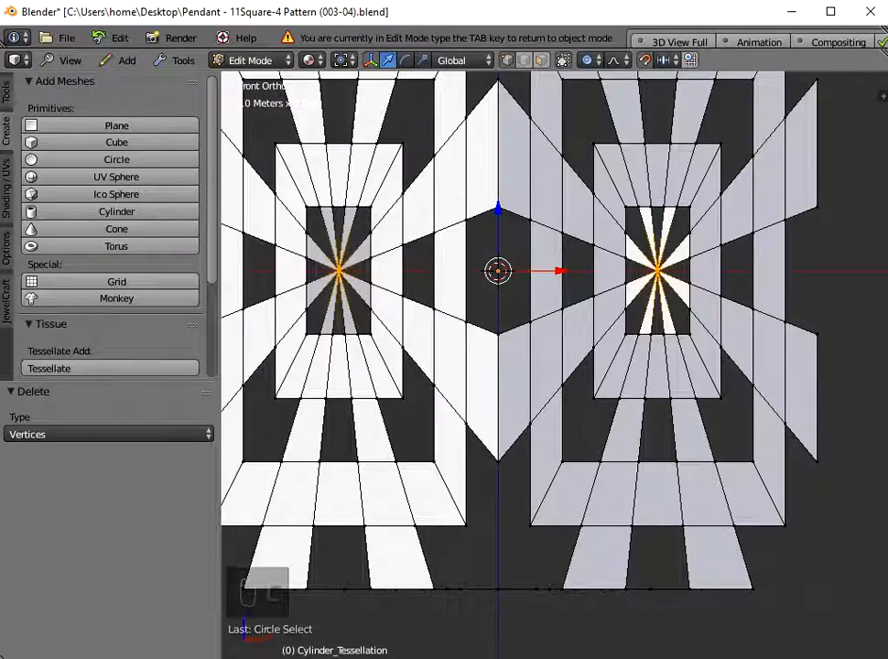
{"action": "scroll", "coordinate": [549, 220], "scroll_direction": "down", "scroll_amount": 4}
{"action": "middle_click_drag", "start_coordinate": [549, 220], "coordinate": [691, 243]}
{"action": "key", "text": "x"}
{"action": "key", "text": "Return"}
Step: Circle-select the vertices around the top face's central square opening and fill it with a face
{"action": "scroll", "coordinate": [691, 242], "scroll_direction": "up", "scroll_amount": 7}
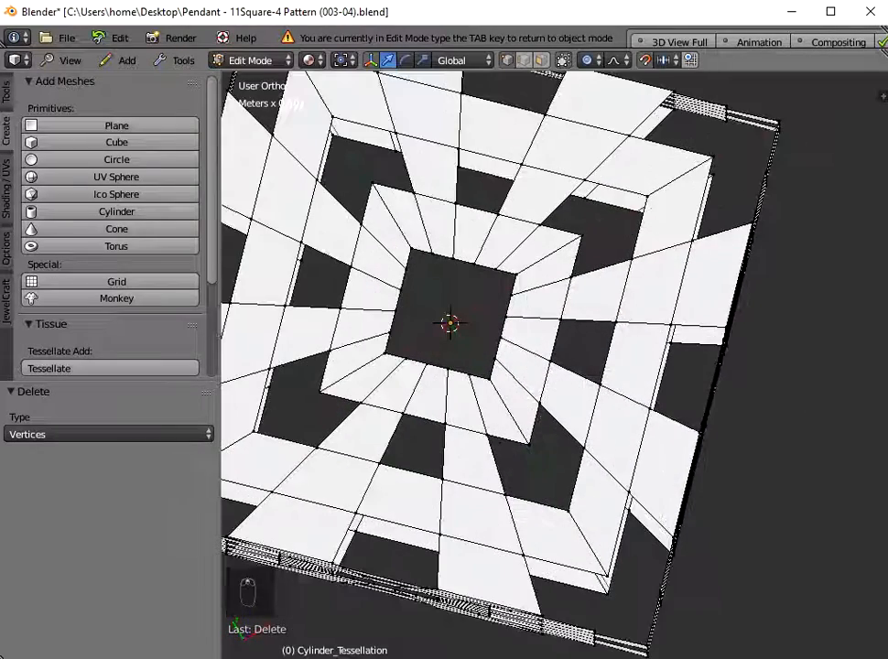
{"action": "key", "text": "c"}
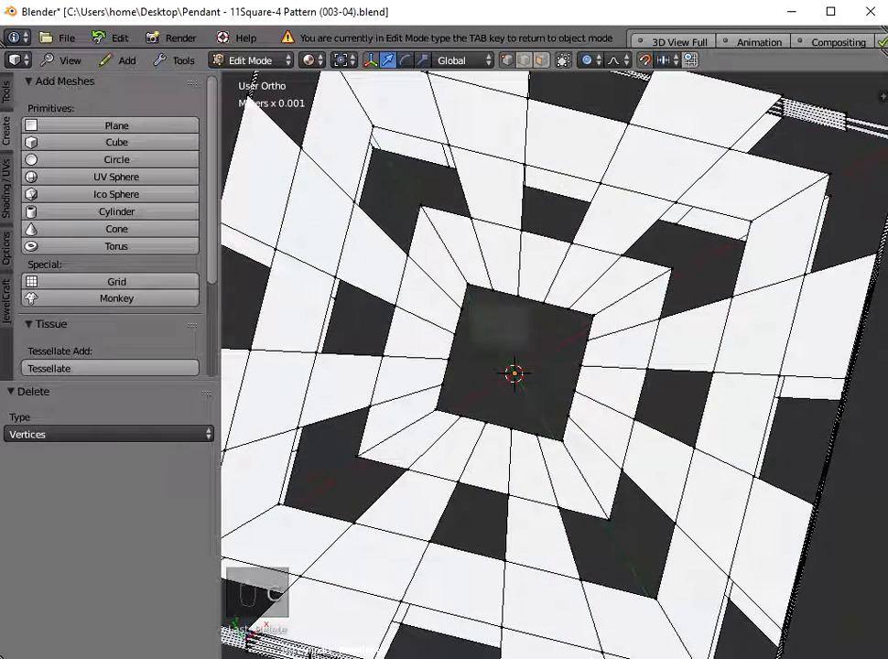
{"action": "mouse_move", "coordinate": [476, 292]}
{"action": "left_mouse_down"}
{"action": "mouse_move", "coordinate": [461, 351]}
{"action": "mouse_move", "coordinate": [482, 381]}
{"action": "mouse_move", "coordinate": [515, 363]}
{"action": "left_mouse_up"}
{"action": "left_click_drag", "start_coordinate": [578, 317], "coordinate": [520, 310]}
{"action": "right_click", "coordinate": [520, 310]}
{"action": "key", "text": "f"}
{"action": "scroll", "coordinate": [840, 186], "scroll_direction": "down", "scroll_amount": 4}
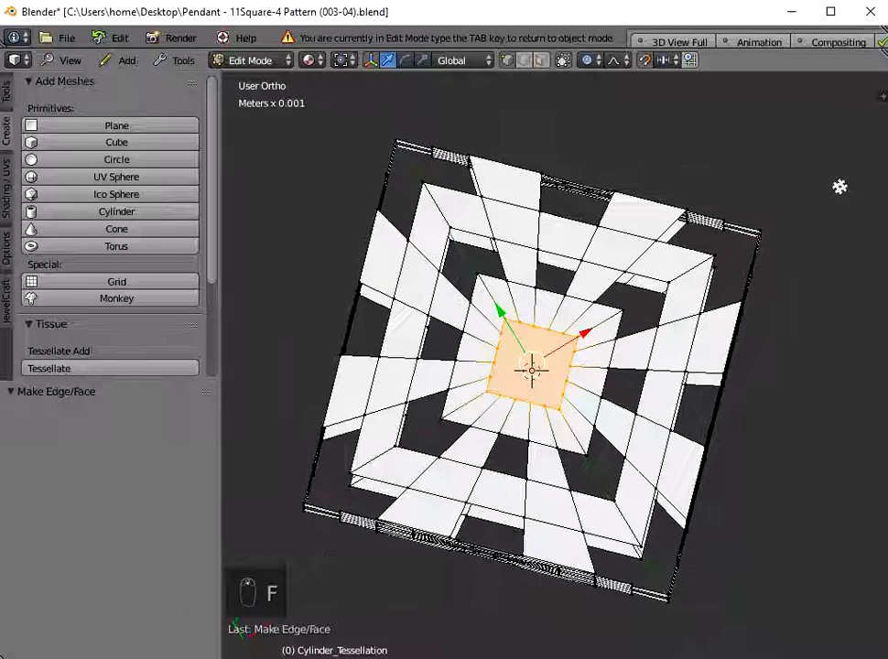
Step: Clear the selection and return the tessellation to Object Mode
{"action": "key", "text": "a"}
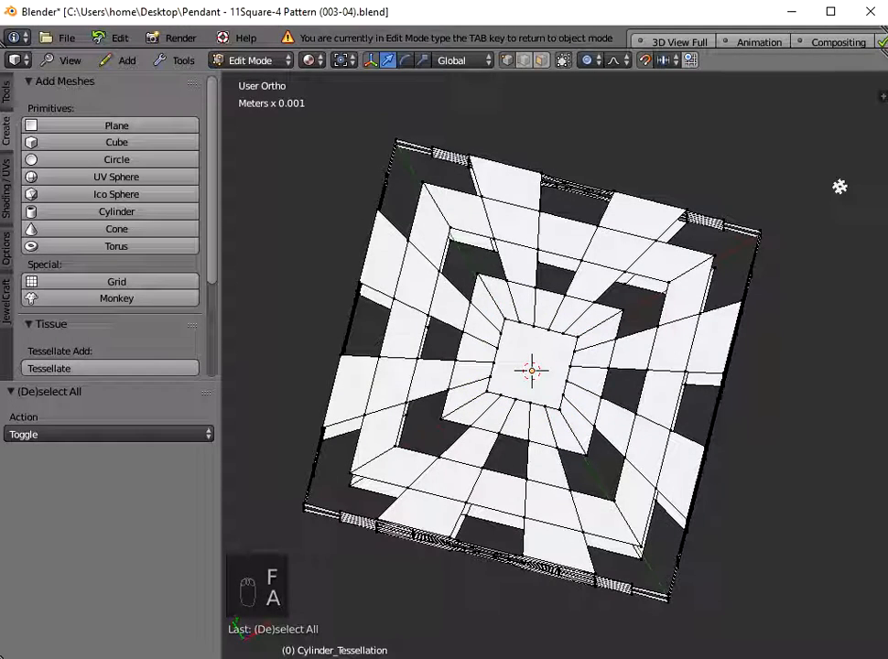
{"action": "key", "text": "Tab"}
{"action": "middle_click_drag", "start_coordinate": [841, 187], "coordinate": [748, 327]}
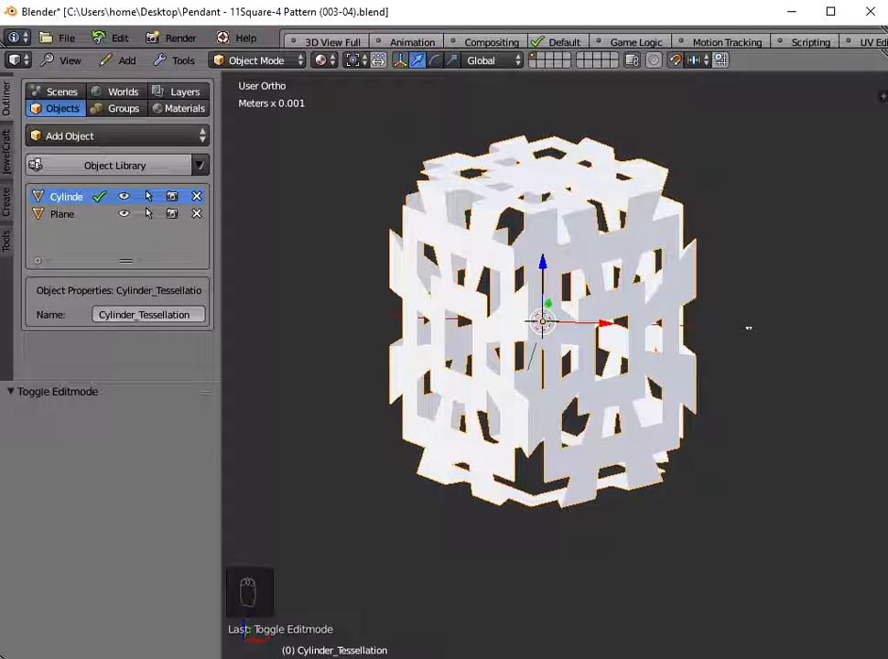
Step: Add a Solidify modifier to the Cylinder_Tessellation object
{"action": "key", "text": "n"}
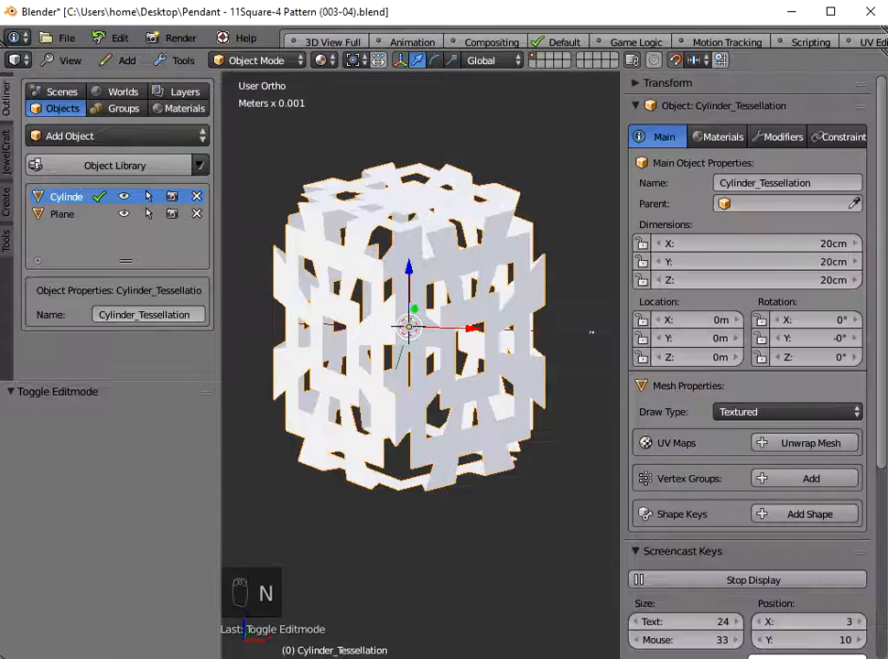
{"action": "left_click", "coordinate": [779, 137]}
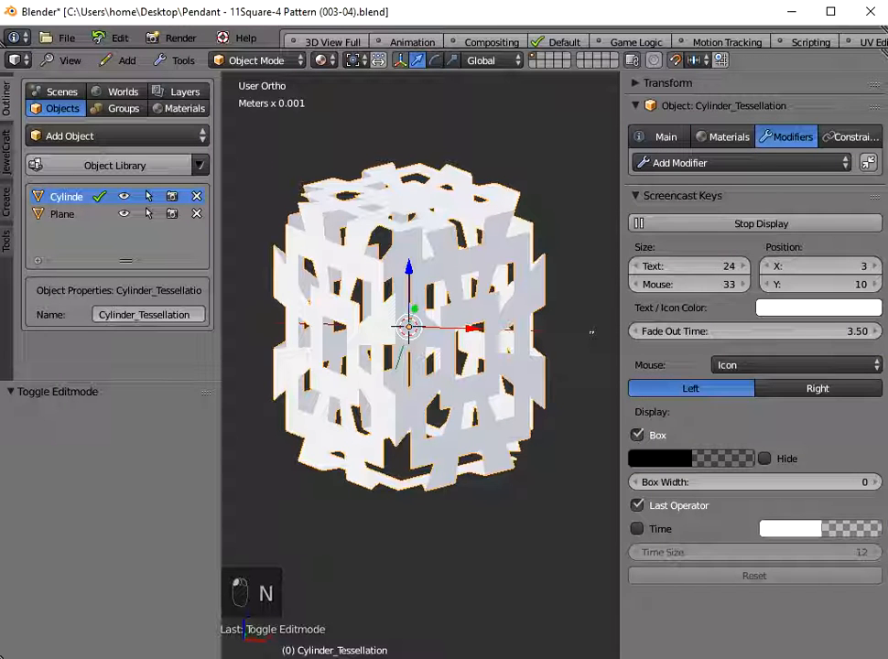
{"action": "left_click", "coordinate": [682, 195]}
{"action": "left_click", "coordinate": [696, 162]}
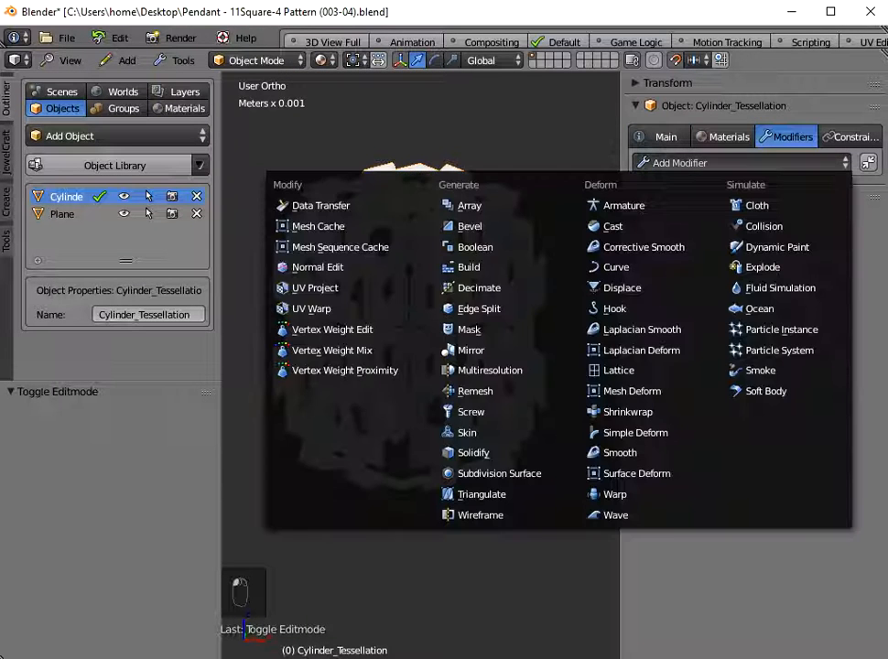
{"action": "left_click", "coordinate": [474, 452]}
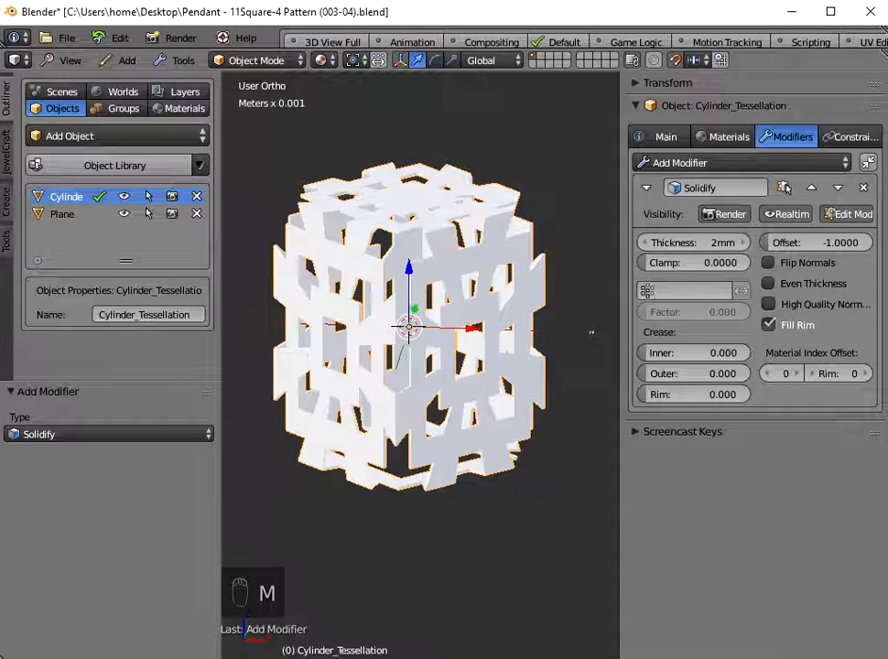
Step: Set the Solidify offset to 0 and enable Even Thickness and High Quality Normals
{"action": "left_click", "coordinate": [816, 242]}
{"action": "key", "text": "Return"}
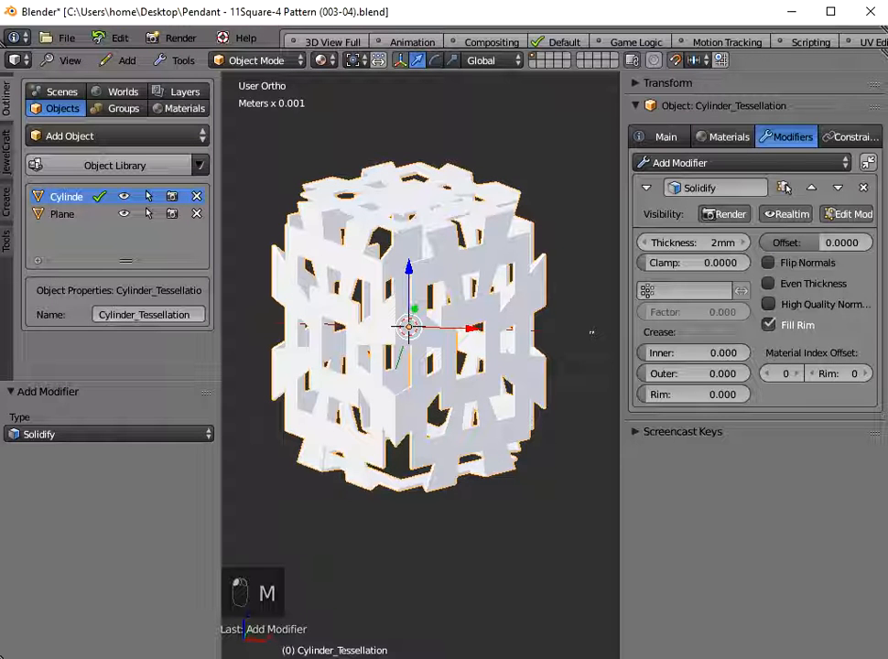
{"action": "left_click", "coordinate": [810, 303]}
{"action": "left_click", "coordinate": [809, 284]}
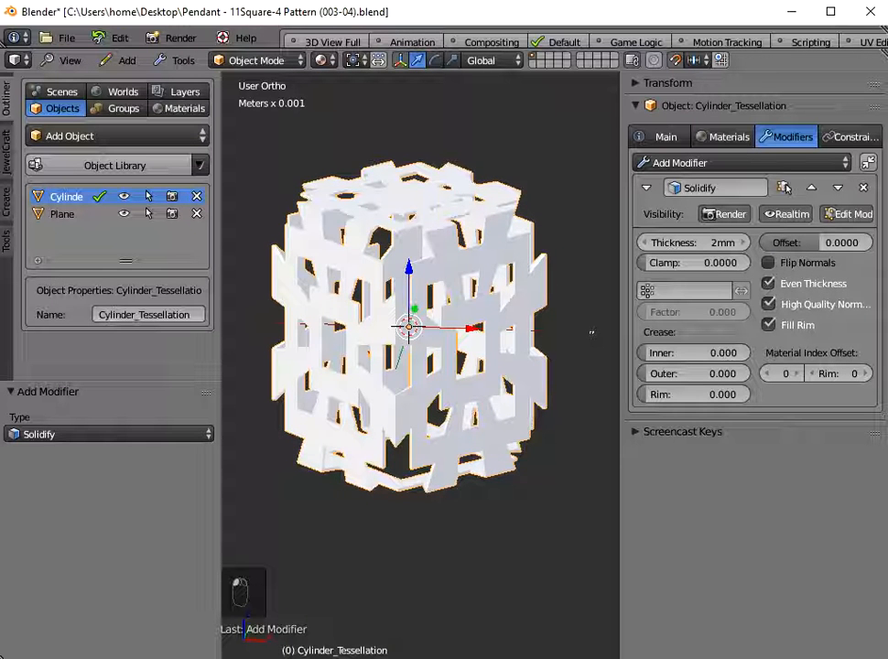
{"action": "middle_click_drag", "start_coordinate": [591, 332], "coordinate": [583, 353]}
Step: Open the object library and browse the pendant previews in the 05Square Designs category
{"action": "left_click", "coordinate": [98, 166]}
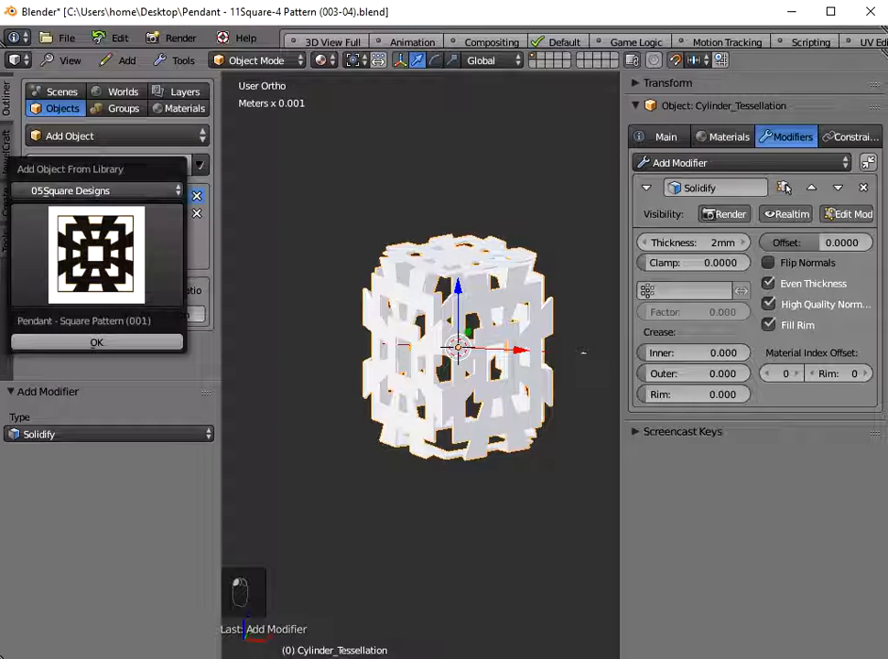
{"action": "left_click", "coordinate": [92, 192]}
{"action": "left_click", "coordinate": [45, 268]}
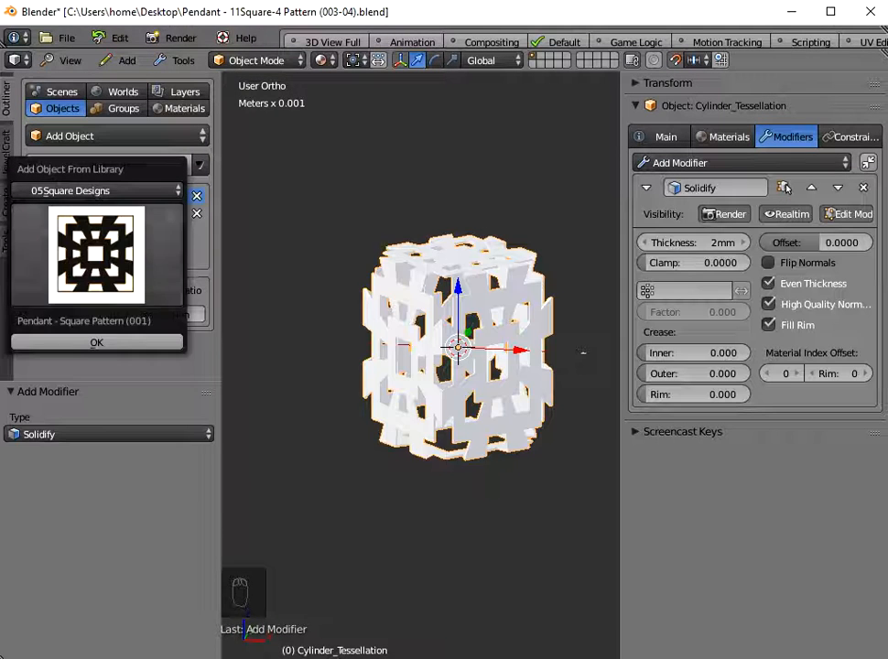
{"action": "left_click", "coordinate": [96, 255]}
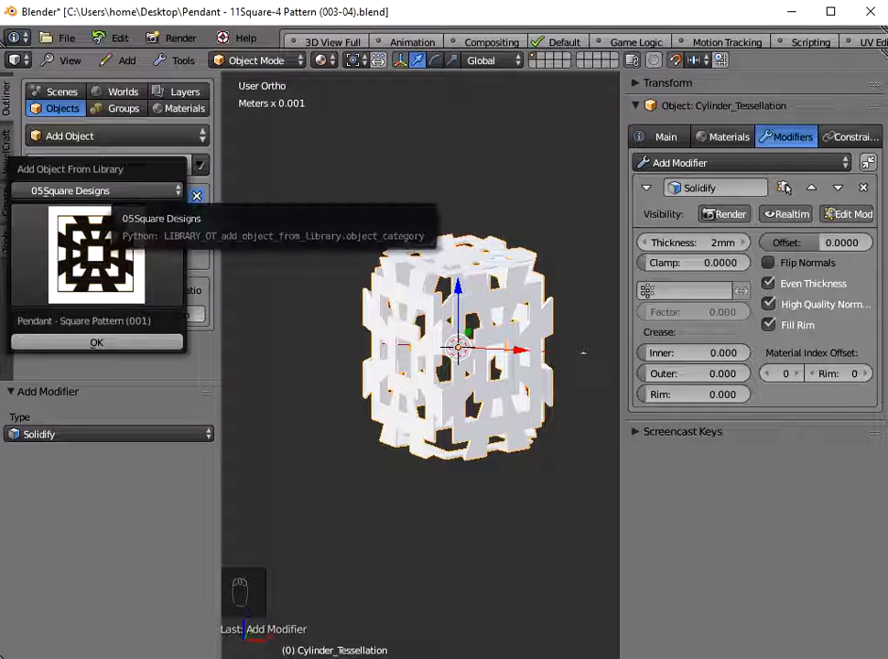
Step: Switch the library to the 05Square-2 Designs category and browse its pendant previews
{"action": "left_click", "coordinate": [101, 191]}
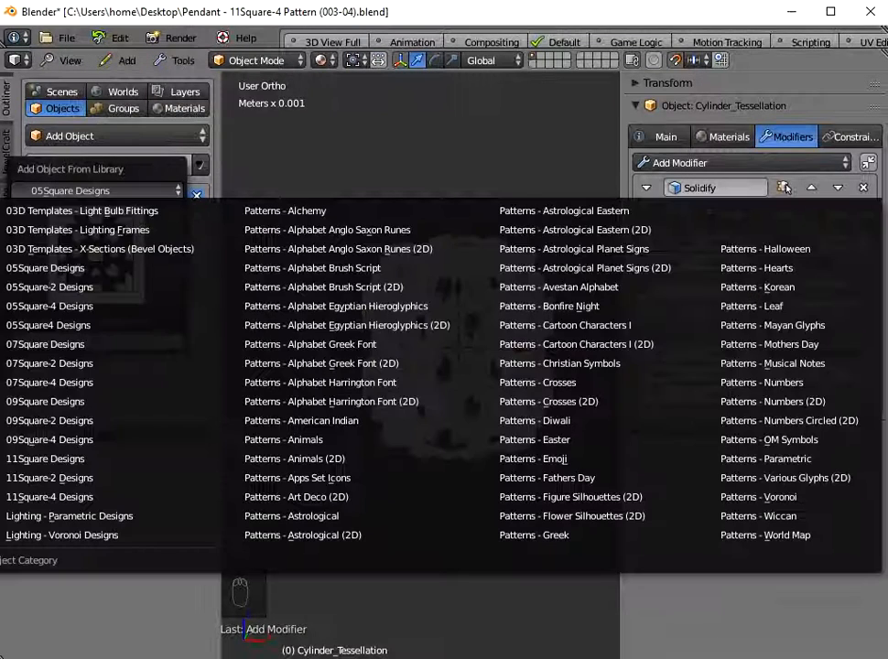
{"action": "left_click", "coordinate": [78, 287]}
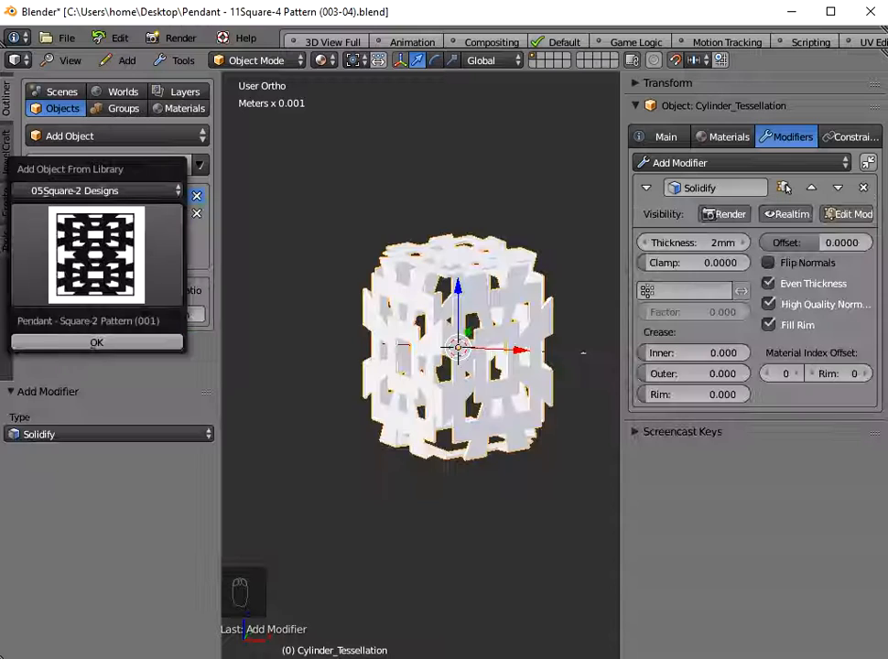
{"action": "left_click", "coordinate": [96, 255]}
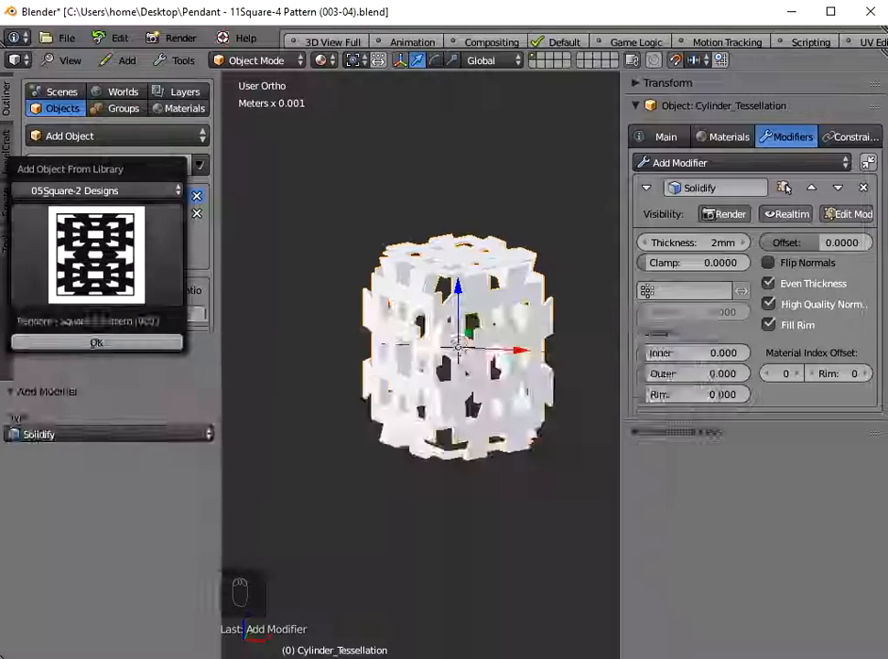
Step: Browse the library's 05Square-4 Designs category and choose the Pendant - Square-4 Pattern (001) preview
{"action": "left_click", "coordinate": [96, 191]}
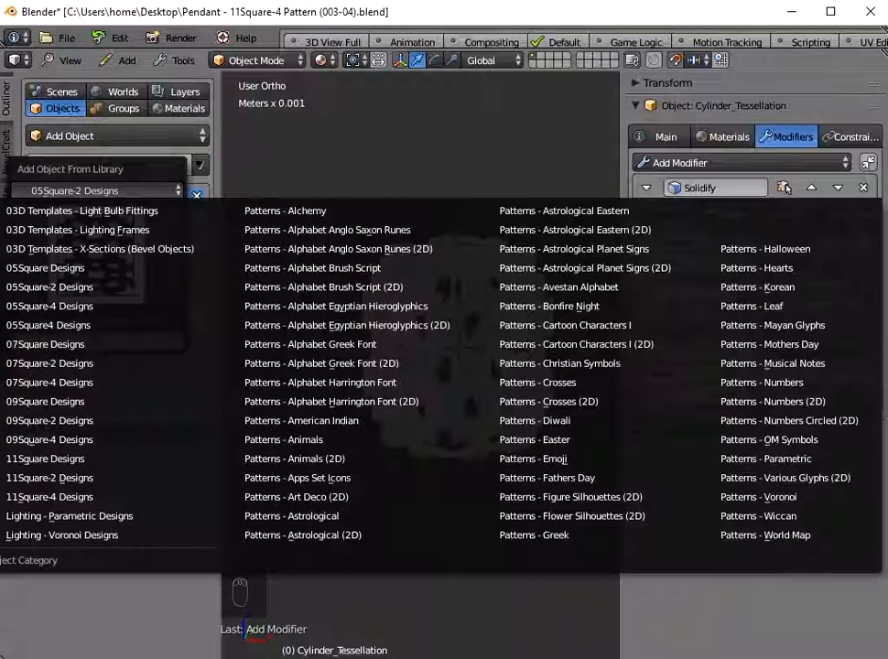
{"action": "left_click", "coordinate": [92, 306]}
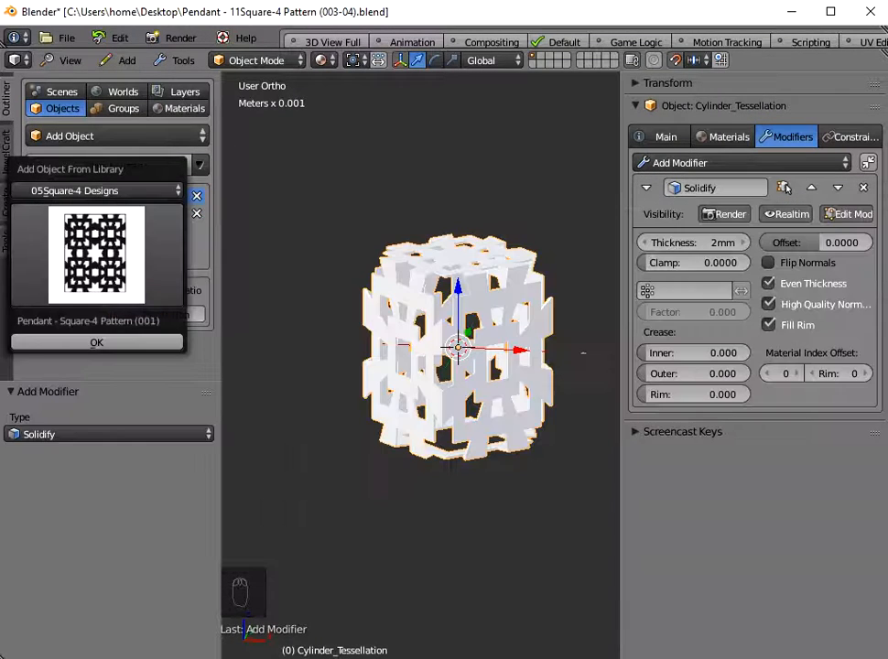
{"action": "left_click", "coordinate": [96, 265]}
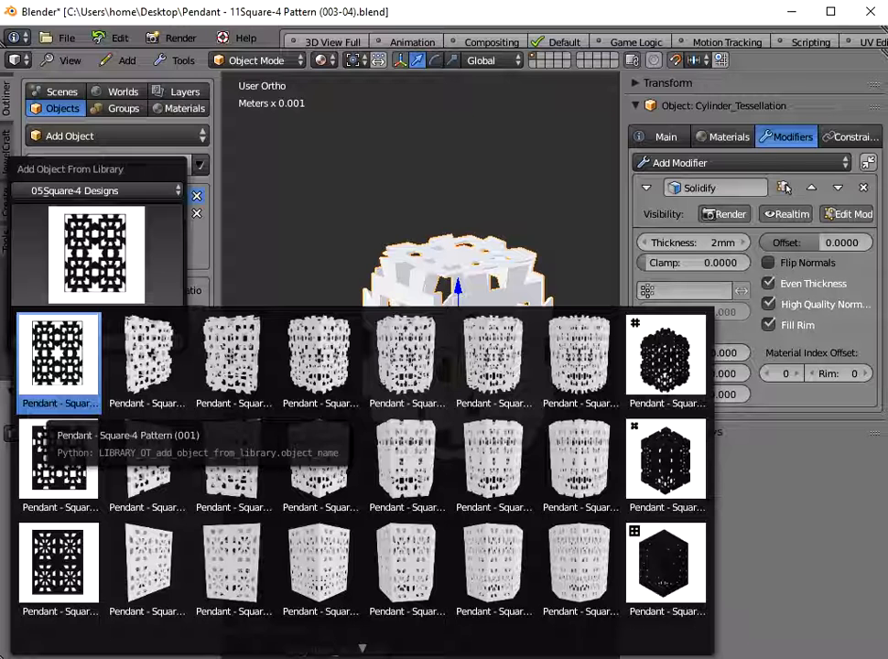
{"action": "left_click", "coordinate": [58, 361]}
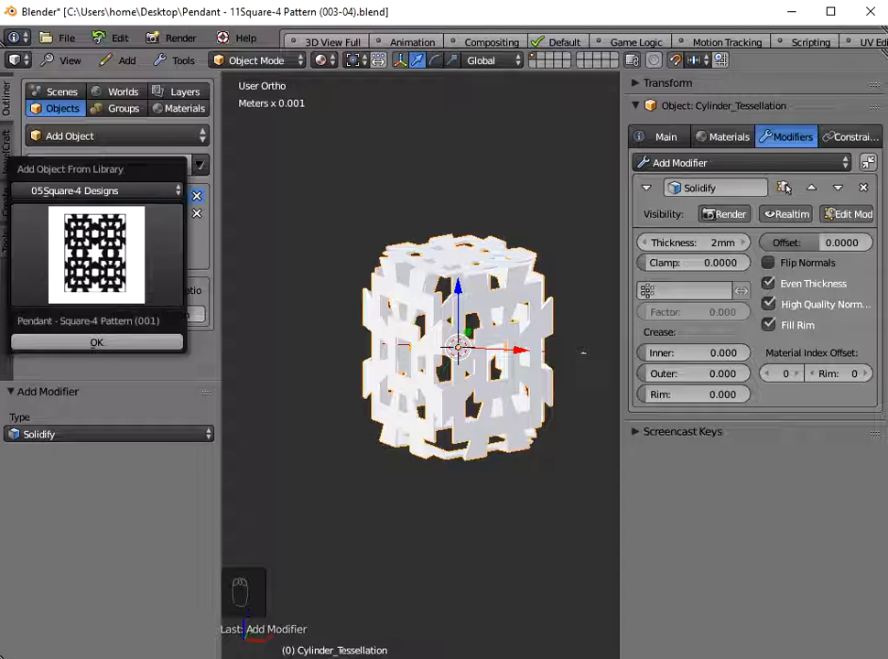